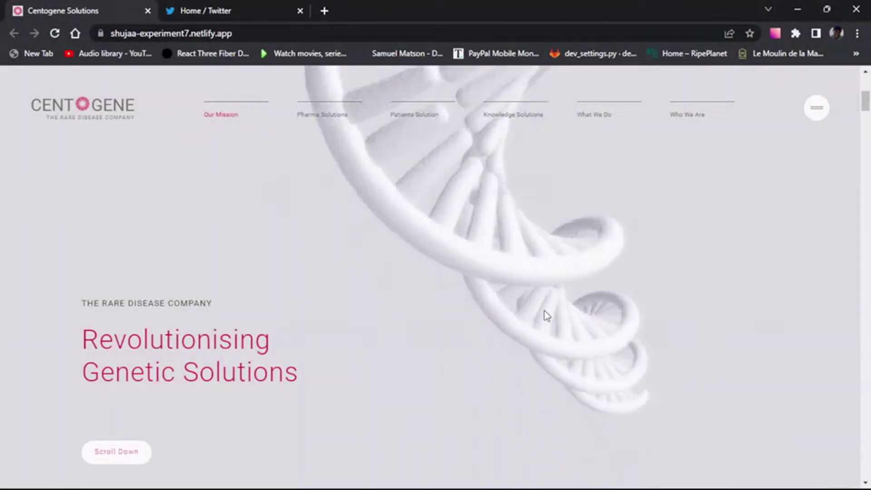
pyautogui.scroll(-3, 545, 311)
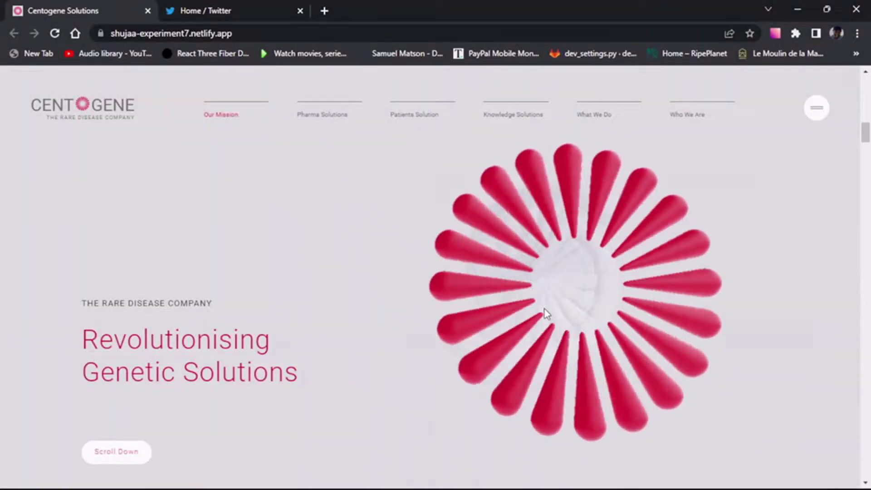
pyautogui.scroll(-3, 544, 314)
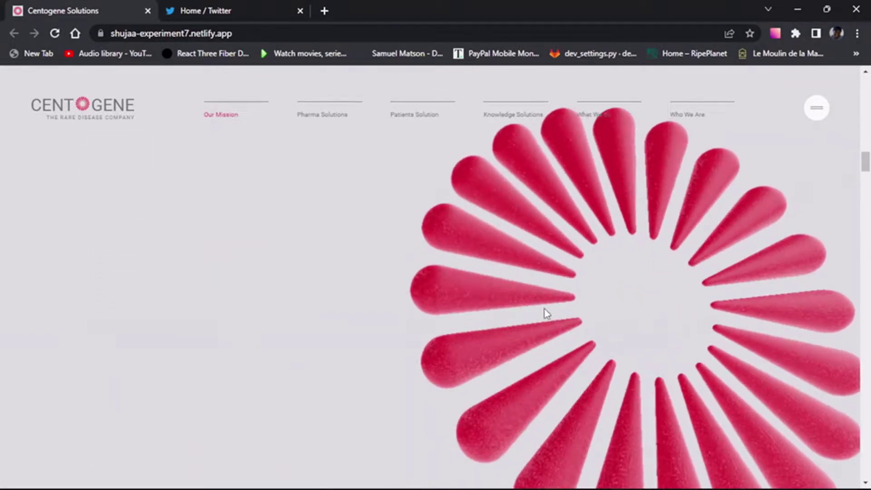
pyautogui.scroll(-3, 544, 314)
pyautogui.scroll(-2, 544, 309)
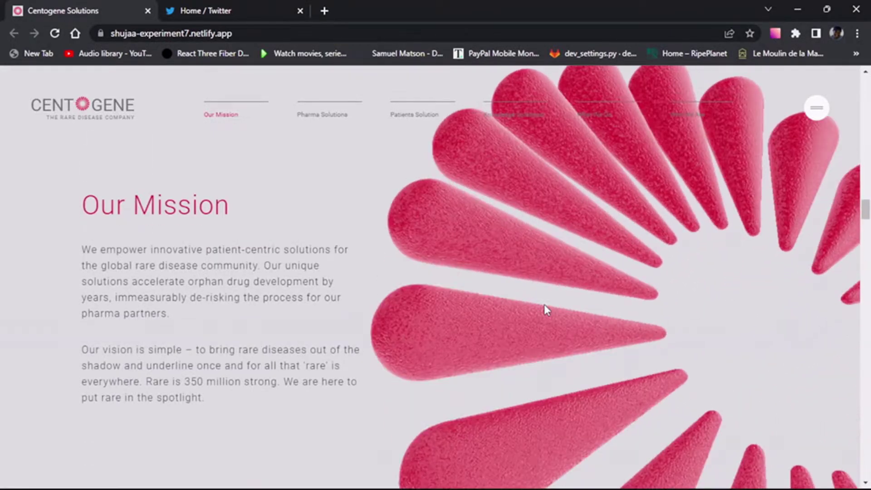
pyautogui.scroll(-3, 543, 307)
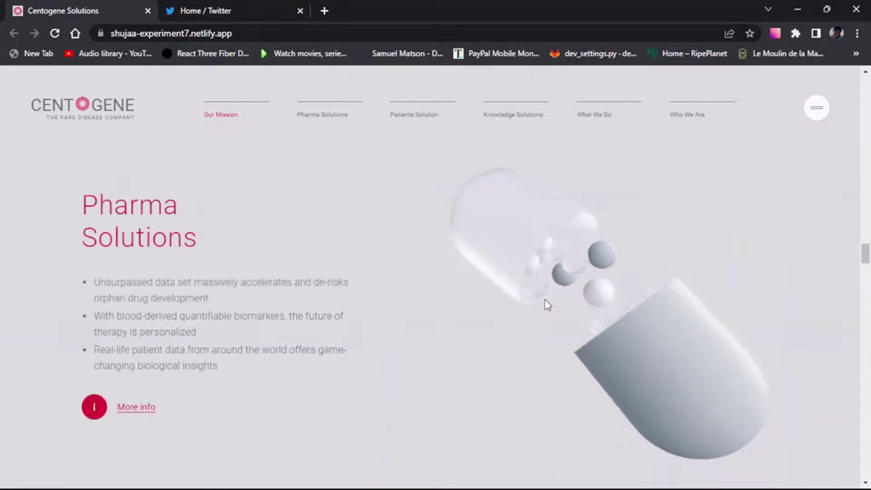
pyautogui.scroll(-2, 545, 302)
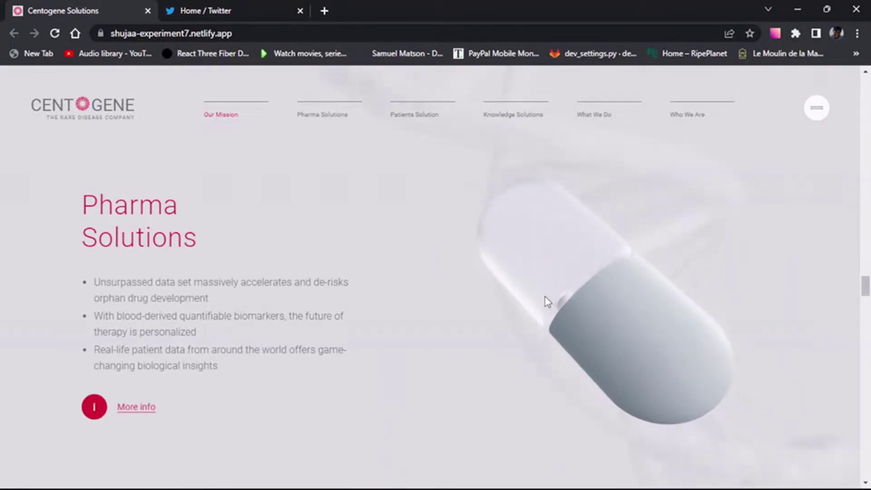
pyautogui.scroll(-2, 545, 302)
pyautogui.scroll(-2, 545, 301)
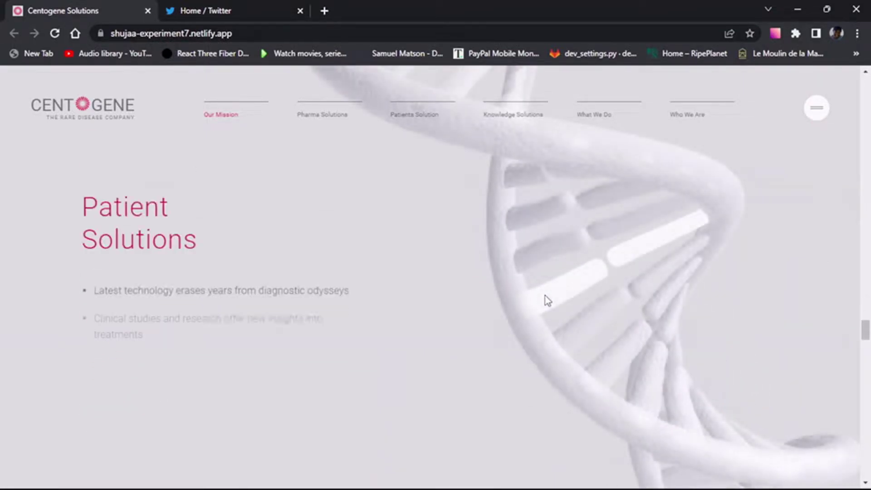
pyautogui.scroll(-1, 544, 302)
pyautogui.scroll(-2, 544, 301)
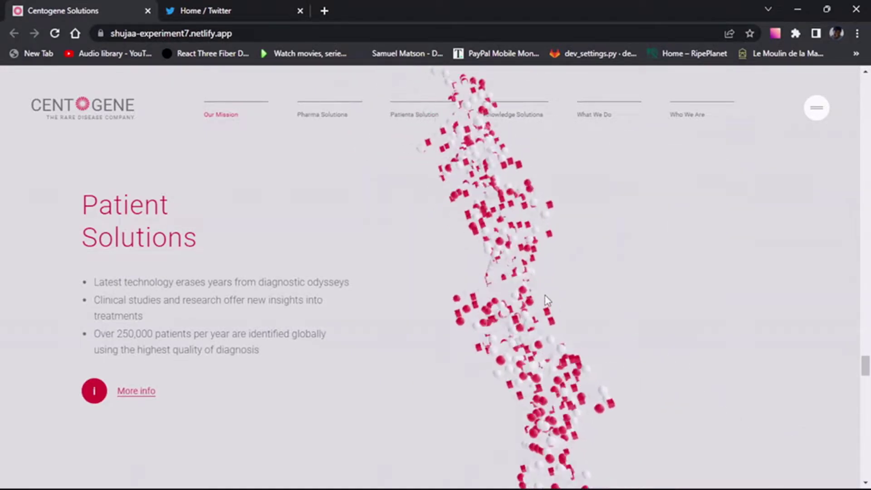
pyautogui.scroll(-1, 545, 301)
pyautogui.scroll(-1, 545, 301)
pyautogui.scroll(-1, 544, 302)
pyautogui.scroll(-1, 545, 301)
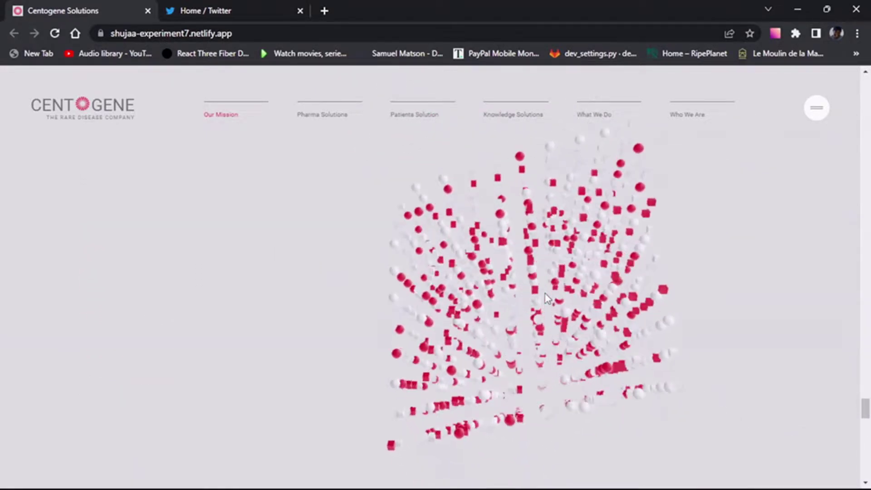
pyautogui.scroll(-2, 545, 300)
pyautogui.scroll(-1, 544, 296)
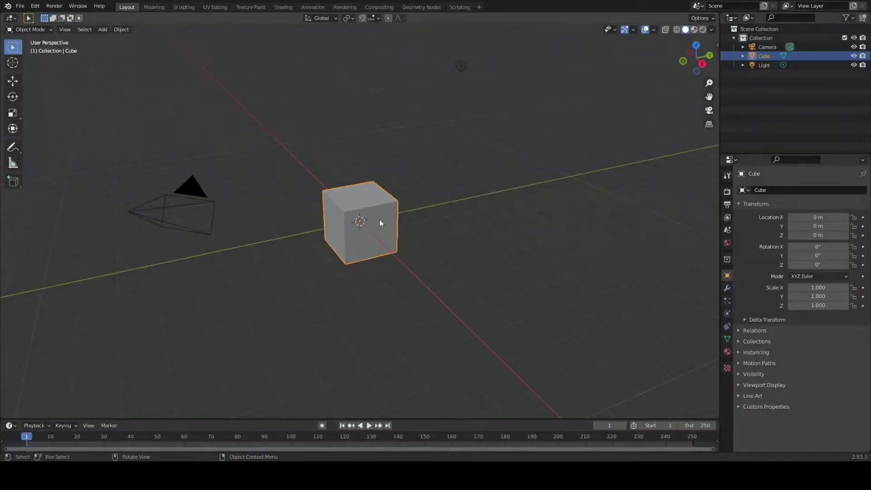
# Step: Show vertex colours in the viewport shading and switch to Vertex Paint mode
pyautogui.click(712, 29)
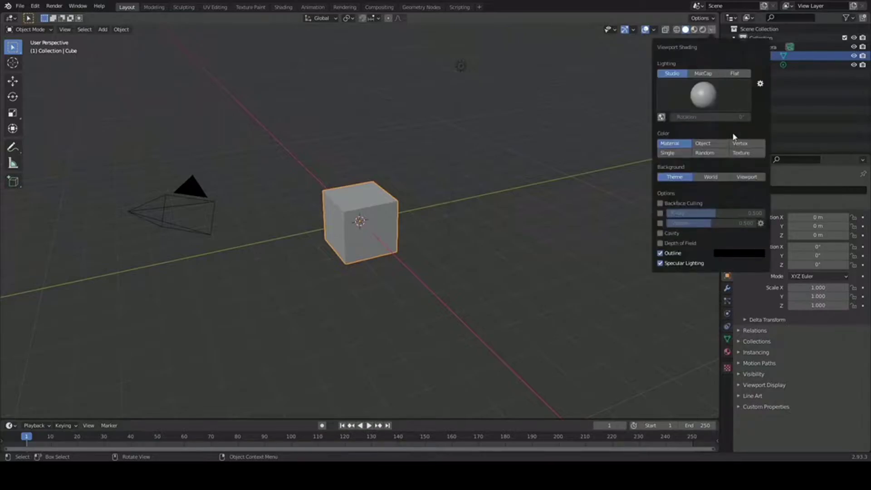
pyautogui.click(742, 144)
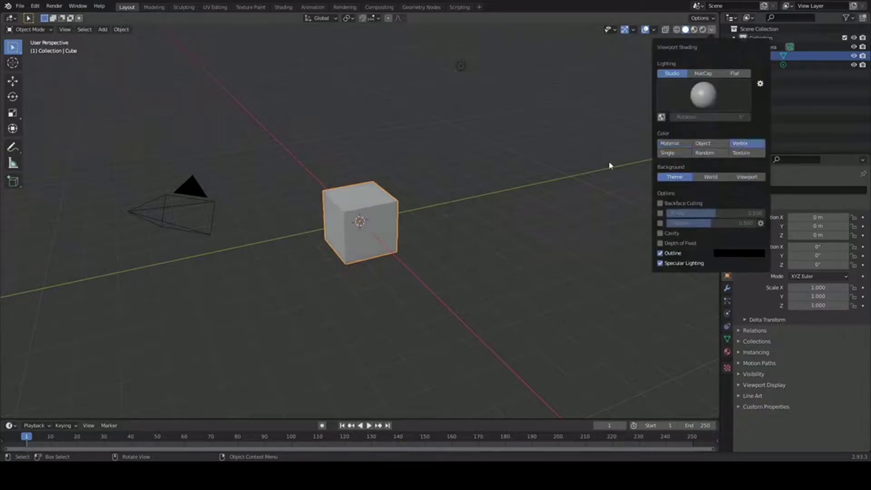
pyautogui.scroll(2, 343, 220)
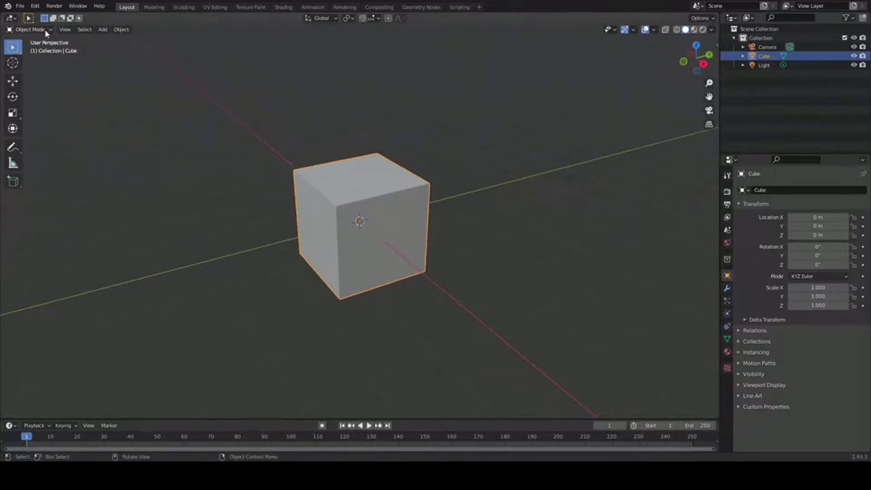
pyautogui.click(31, 29)
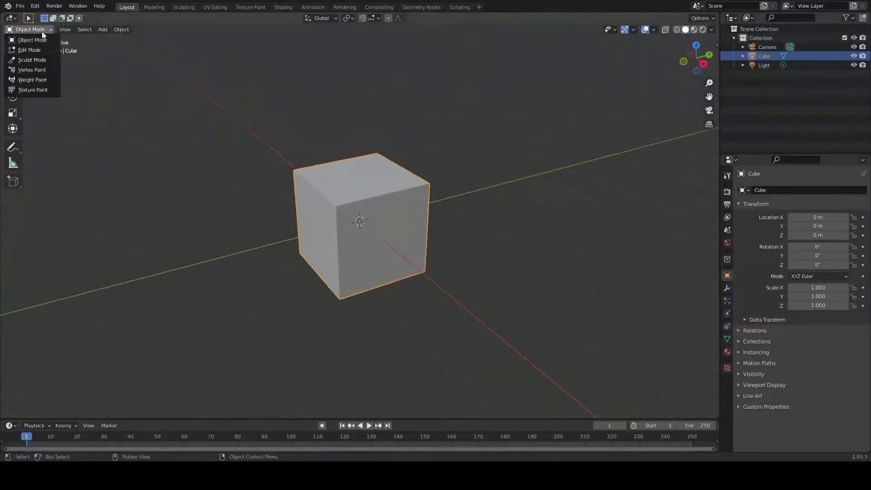
pyautogui.click(35, 71)
# Step: Set the brush colour to red and paint the cube's top corners and right side
pyautogui.click(124, 21)
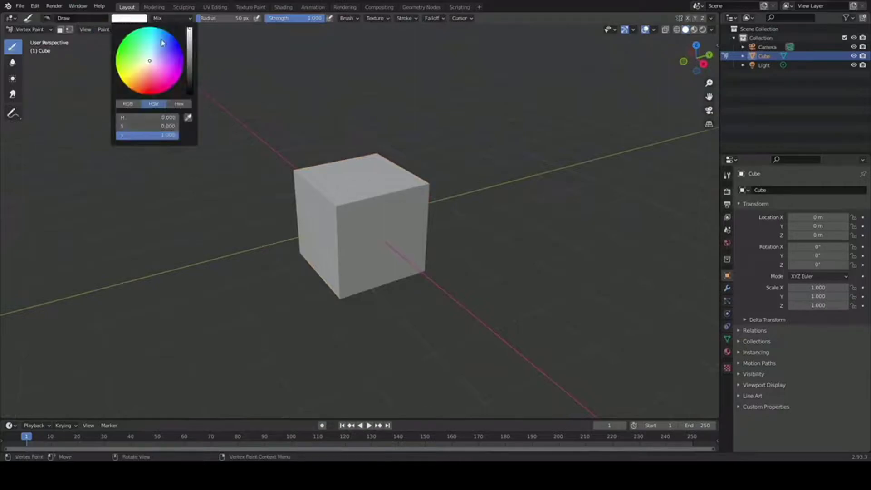
pyautogui.moveTo(150, 69); pyautogui.dragTo(154, 95)
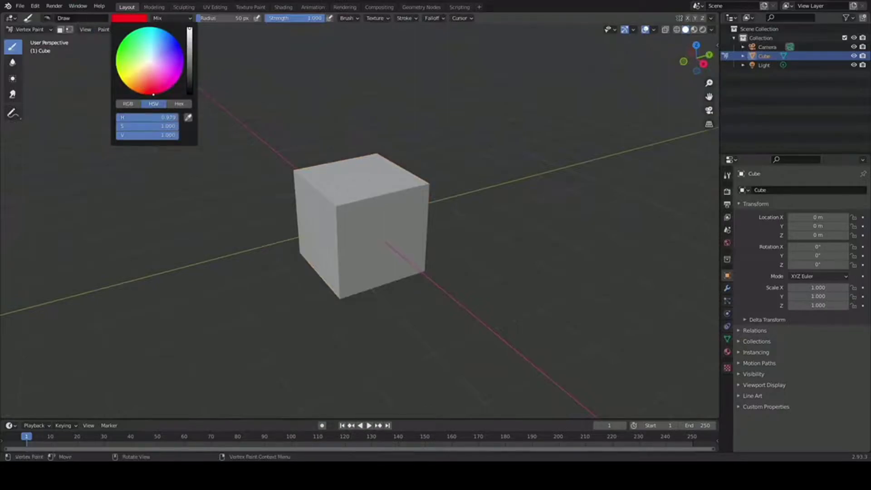
pyautogui.click(290, 168)
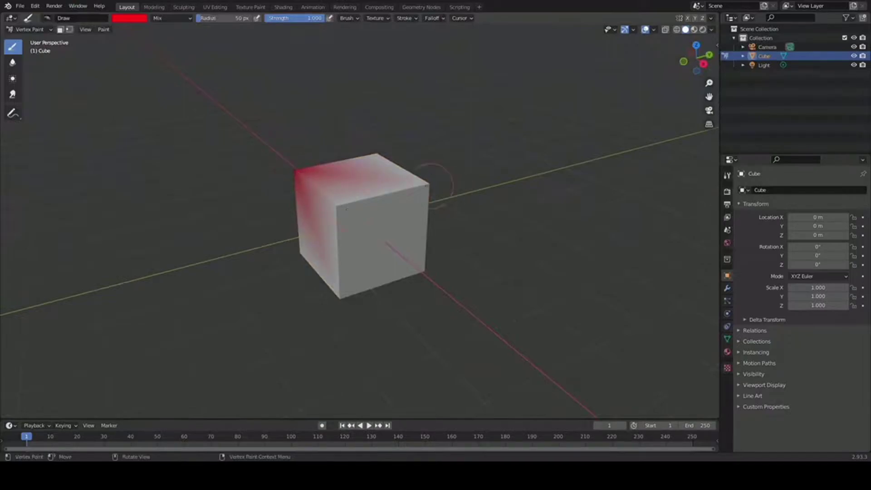
pyautogui.click(428, 182)
pyautogui.moveTo(440, 240)
pyautogui.mouseDown()
pyautogui.moveTo(407, 200)
pyautogui.moveTo(408, 185)
pyautogui.mouseUp()
pyautogui.click(410, 216)
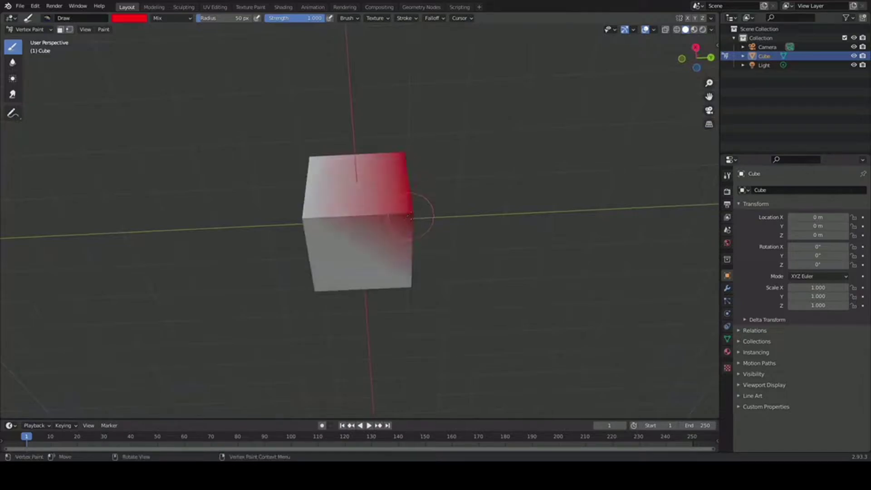
pyautogui.click(129, 21)
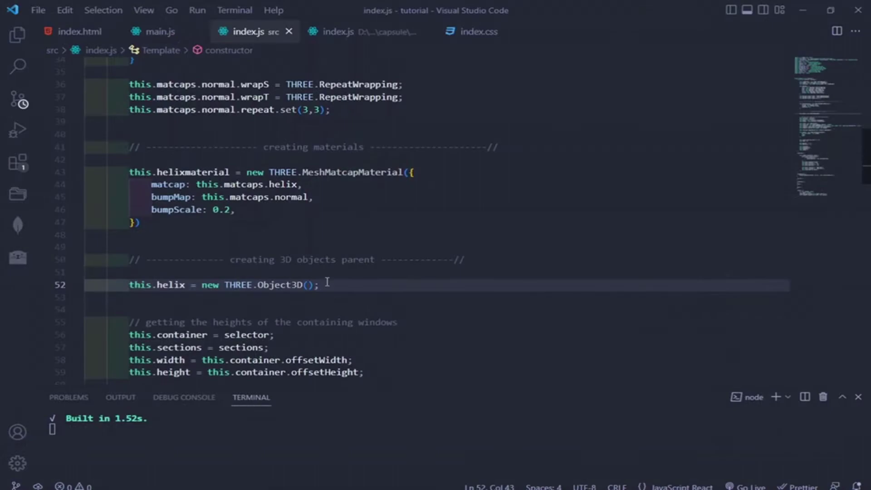
# Step: Duplicate the helix Object3D line and rename the copy to helixVertexColor
pyautogui.hotkey('shift', 'alt', 'Down')
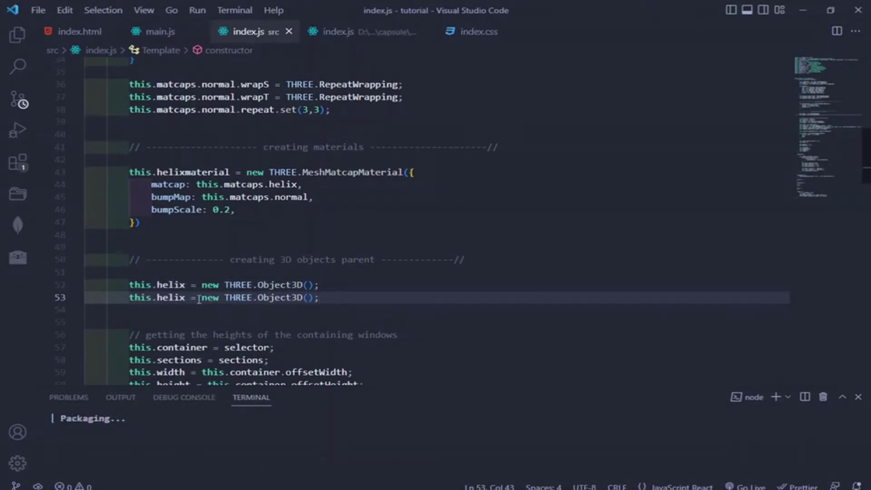
pyautogui.click(187, 298)
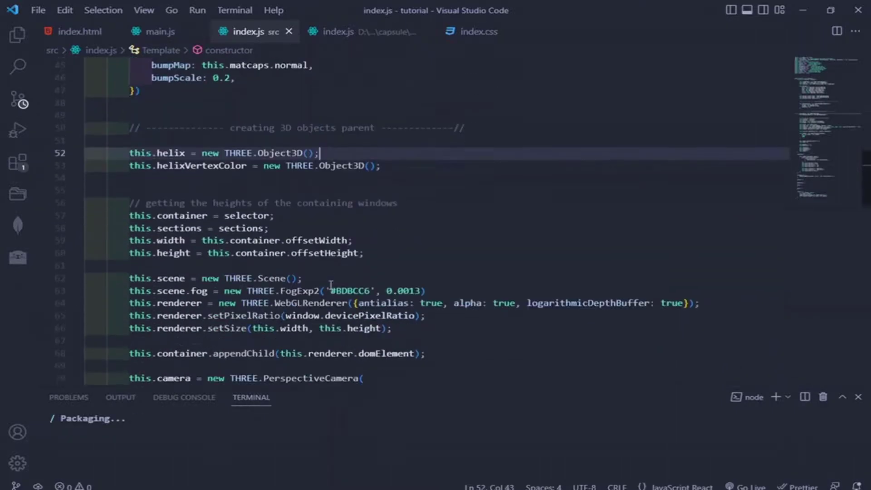
pyautogui.scroll(-5, 329, 285)
pyautogui.scroll(-5, 330, 284)
# Step: Open an indented line in loadItems for the '// ----- Helix -----//' comment header
pyautogui.click(323, 215)
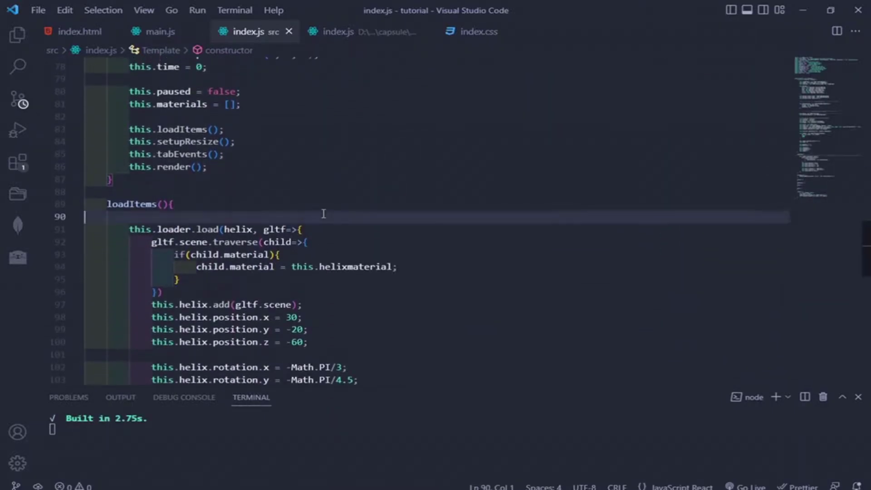
pyautogui.press('Tab')
pyautogui.press('Return')
pyautogui.write('//   ')
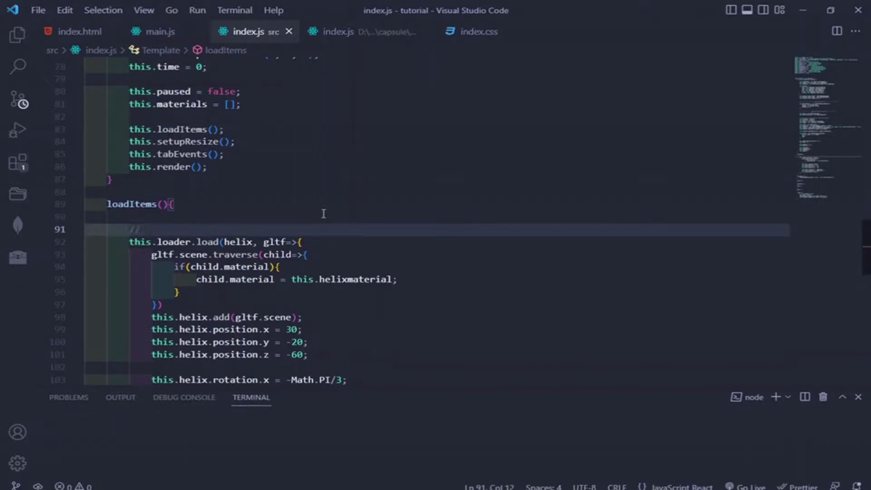
pyautogui.write('--------------------')
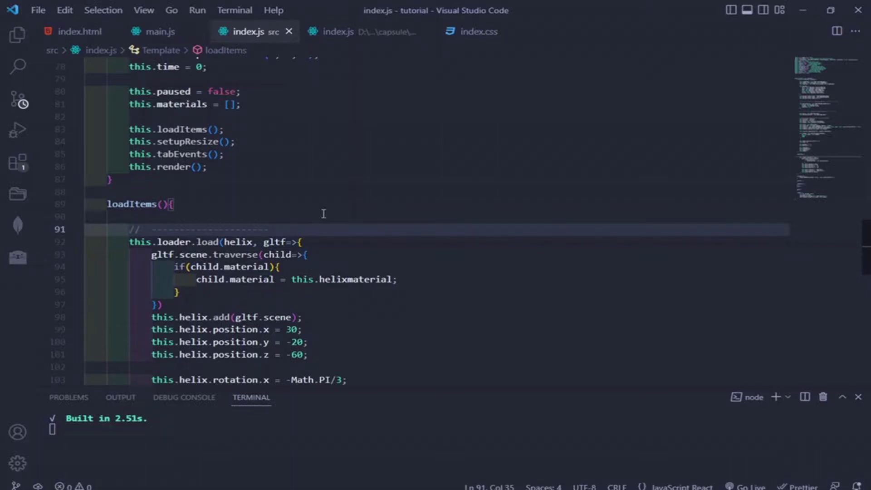
pyautogui.write(' Helix -----------//')
pyautogui.scroll(-1, 323, 214)
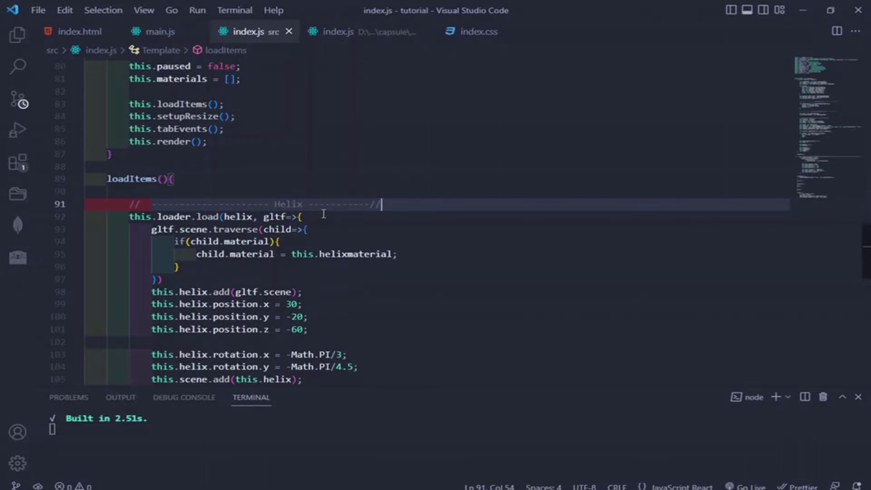
pyautogui.scroll(-1, 323, 213)
pyautogui.moveTo(141, 361); pyautogui.dragTo(129, 173)
pyautogui.scroll(-2, 142, 273)
# Step: Duplicate the helix loading block and relabel the copy's comment 'Helix Vertex Color'
pyautogui.hotkey('ctrl', 'c')
pyautogui.press('Right')
pyautogui.press('Return')
pyautogui.press('Return')
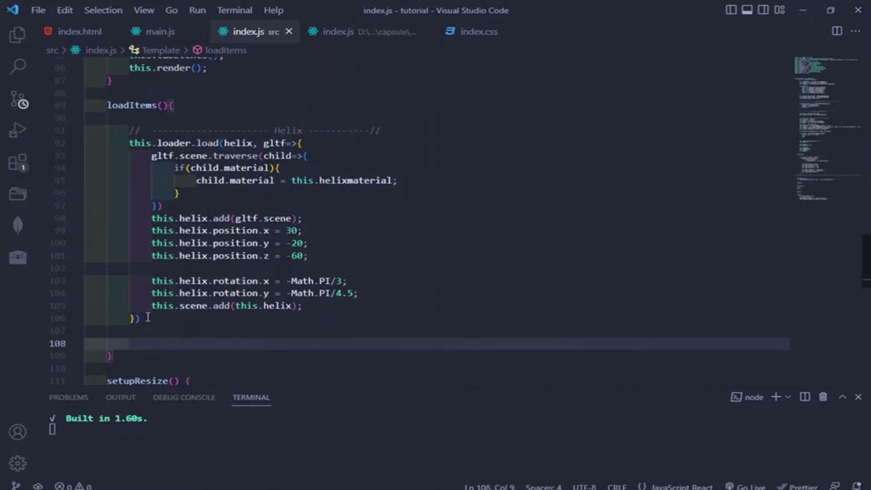
pyautogui.hotkey('ctrl', 'v')
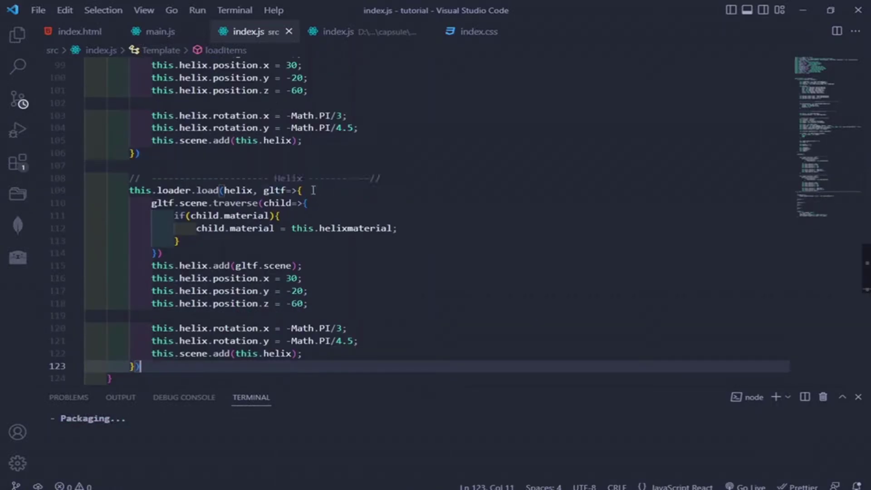
pyautogui.click(308, 178)
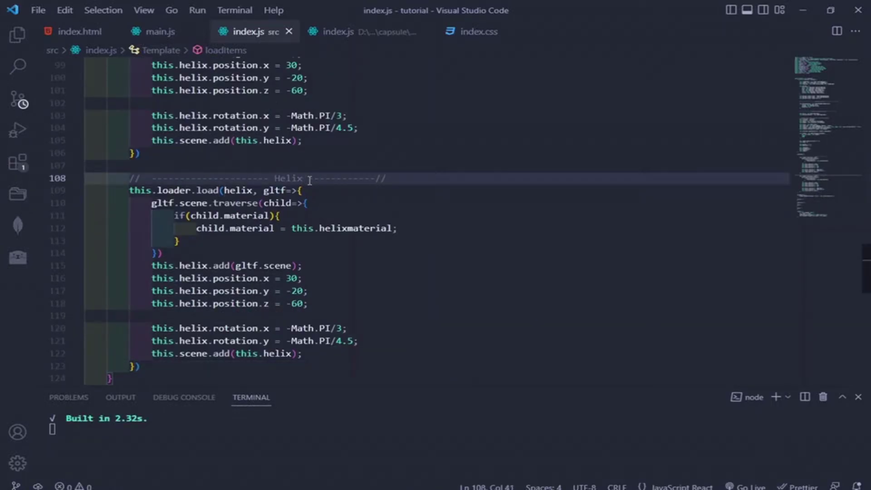
pyautogui.write('Co')
pyautogui.write('Col')
pyautogui.click(327, 191)
pyautogui.scroll(-2, 327, 191)
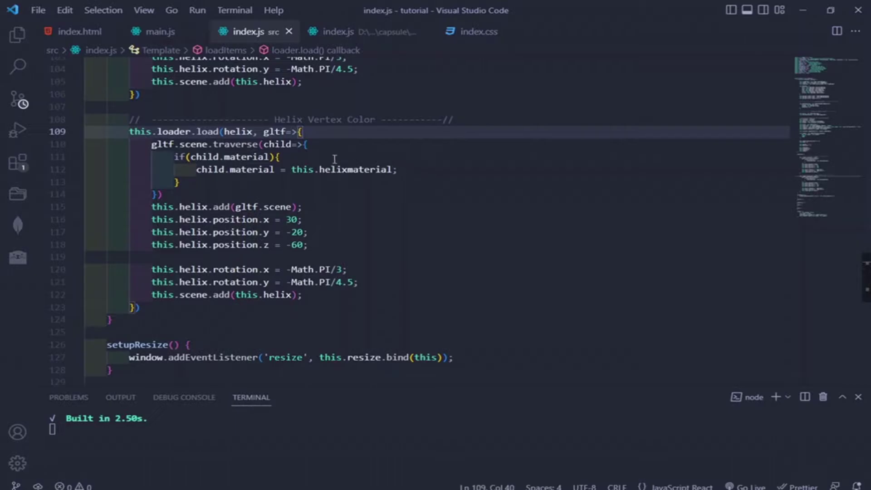
# Step: Loop over child.geometry.attributes.color.count, logging 'its red' when getY(i) !== 1
pyautogui.click(333, 160)
pyautogui.press('Return')
pyautogui.write('for')
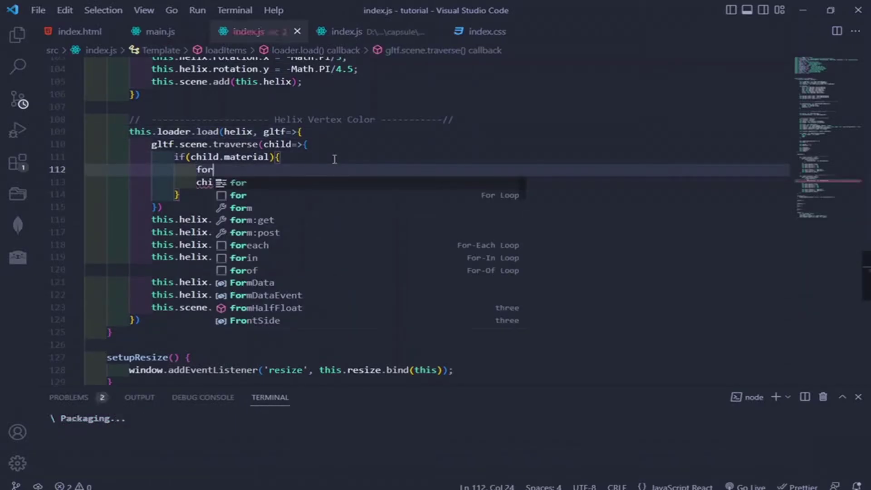
pyautogui.write('(')
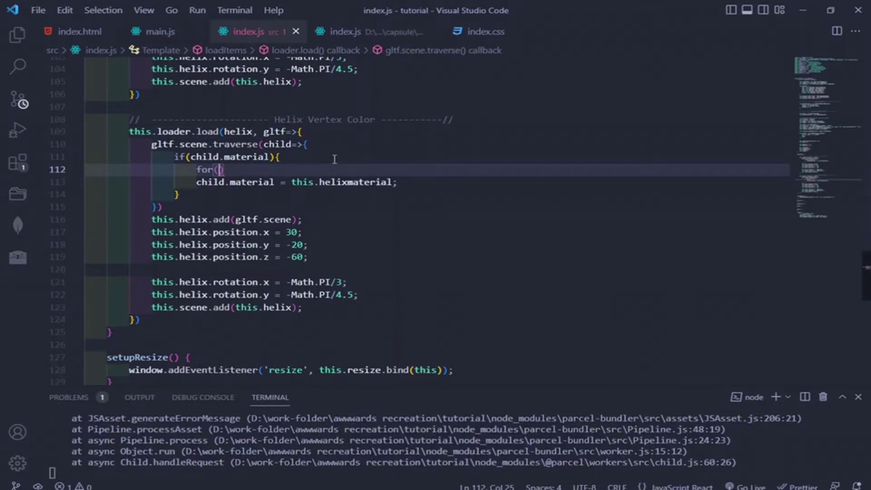
pyautogui.write('i = 0; ')
pyautogui.write('i')
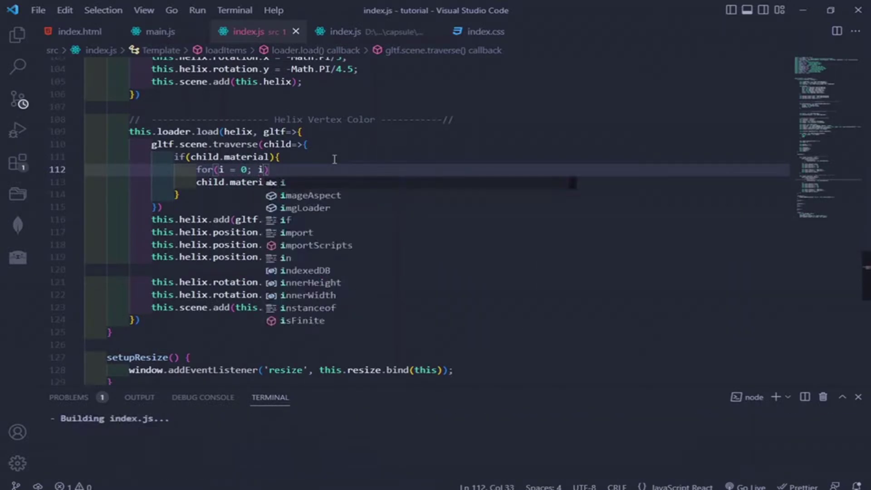
pyautogui.write('< ')
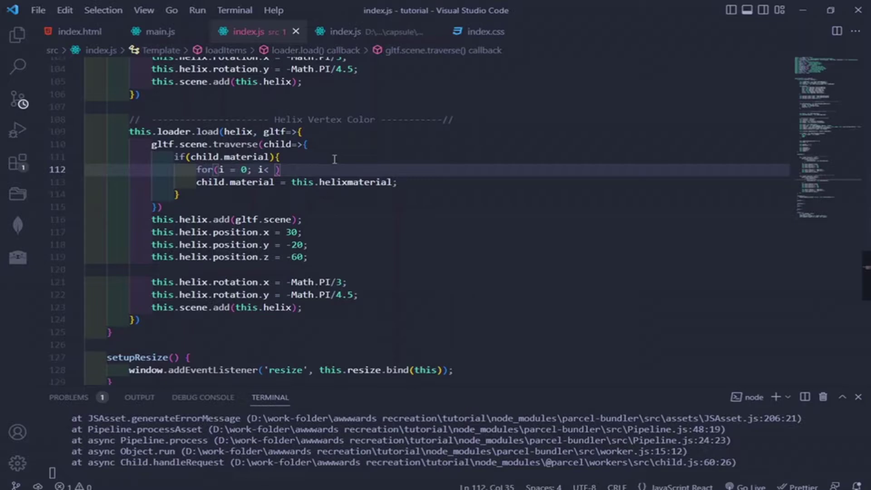
pyautogui.write('child.ge')
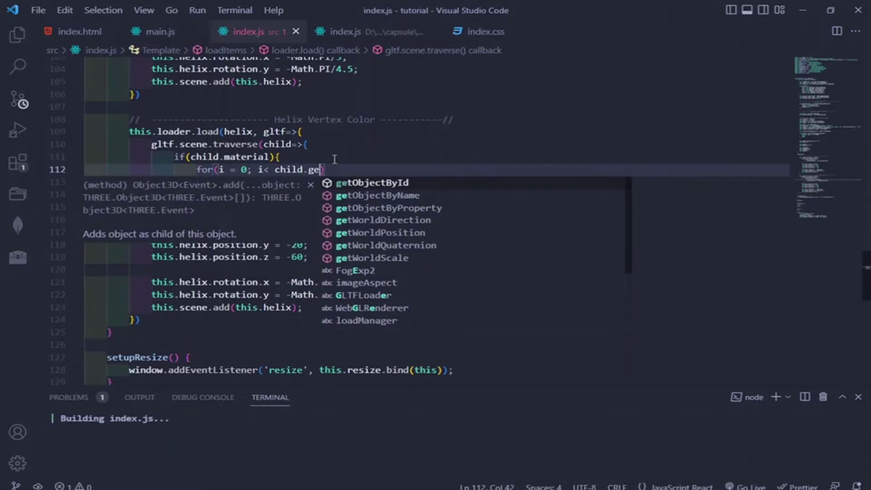
pyautogui.write('ometry.a')
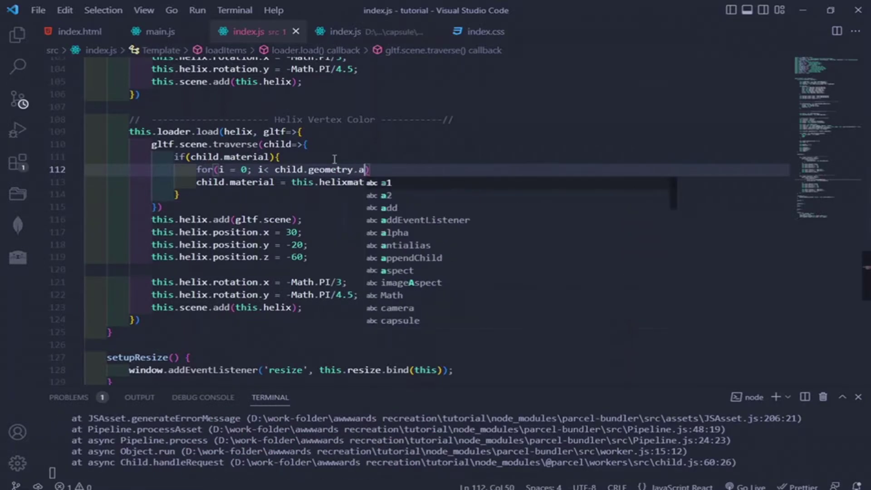
pyautogui.write('ttributes.')
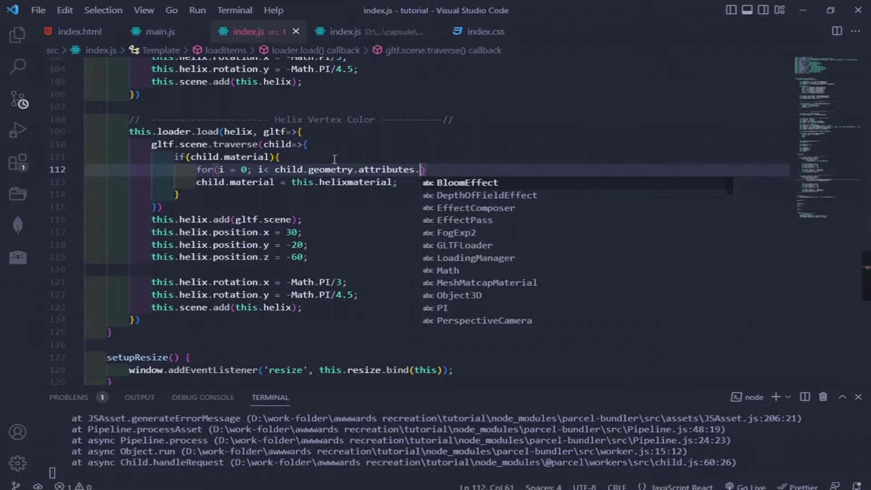
pyautogui.write('color.cou')
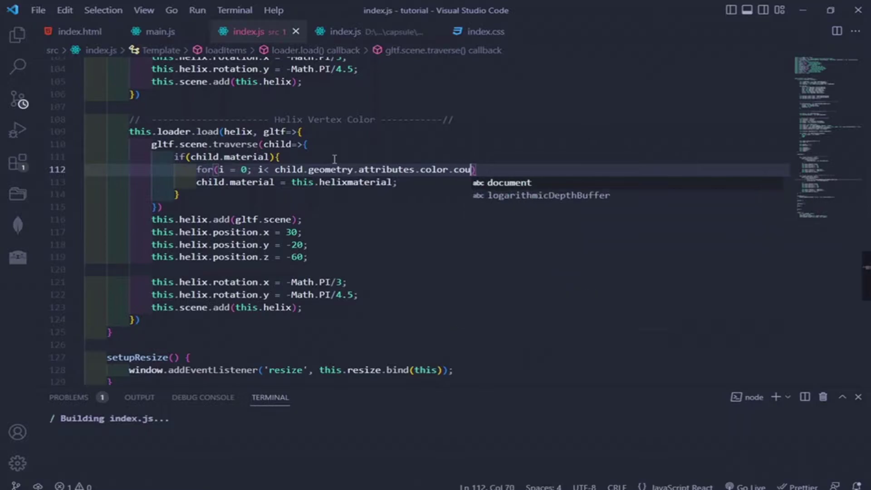
pyautogui.write('nt;')
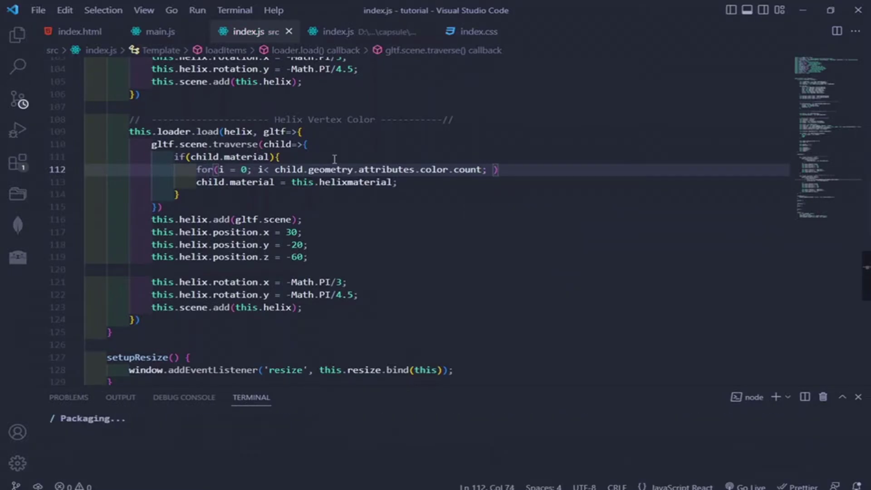
pyautogui.write(' i++')
pyautogui.press('Return')
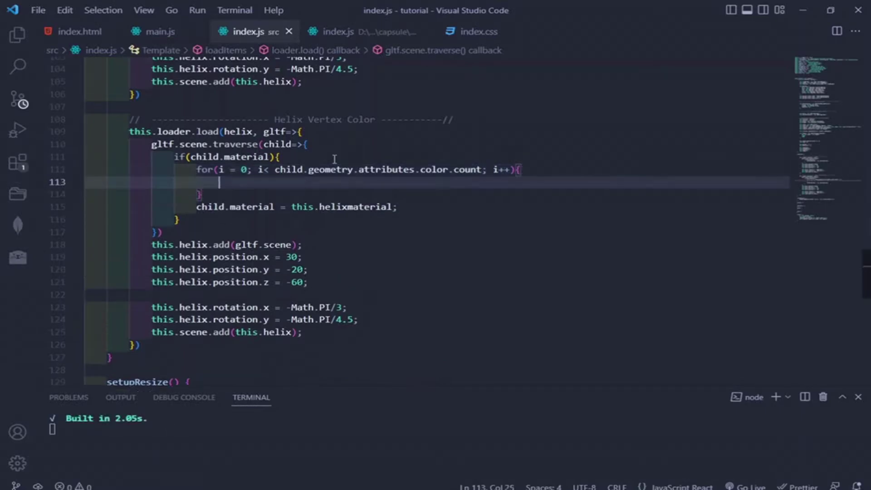
pyautogui.write('if')
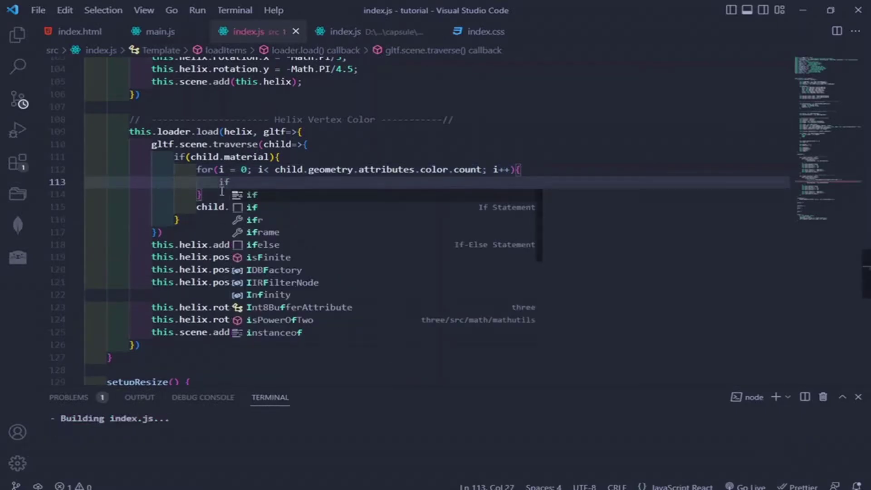
pyautogui.write('(child')
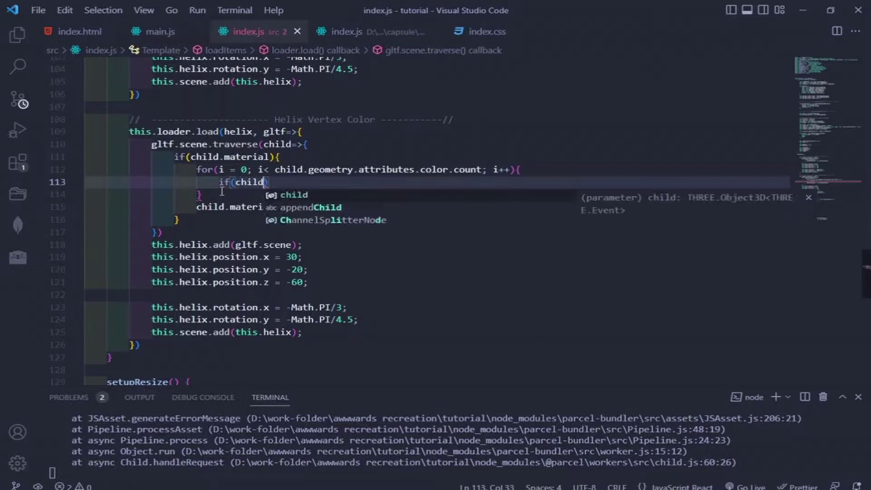
pyautogui.write('.geome')
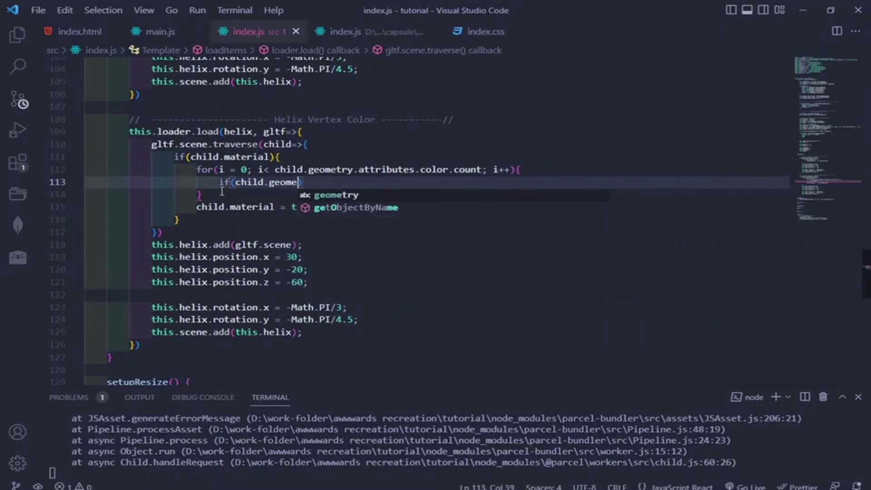
pyautogui.write('try')
pyautogui.write('.att')
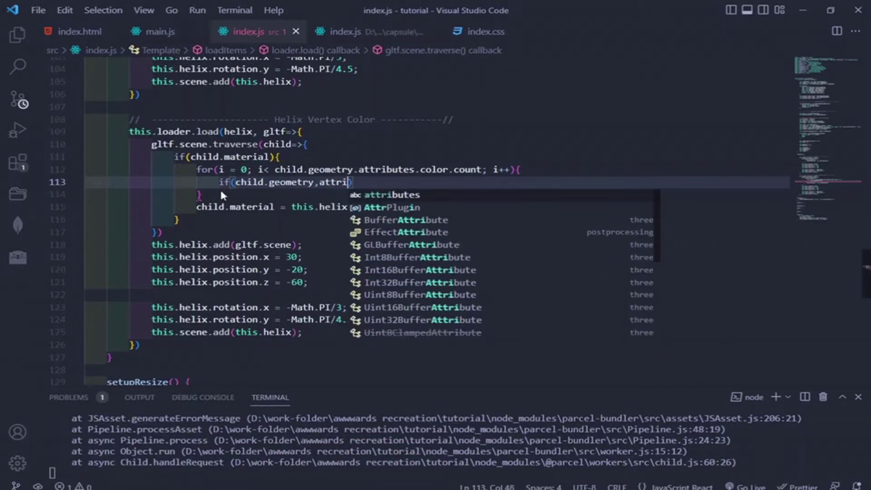
pyautogui.write('ributes')
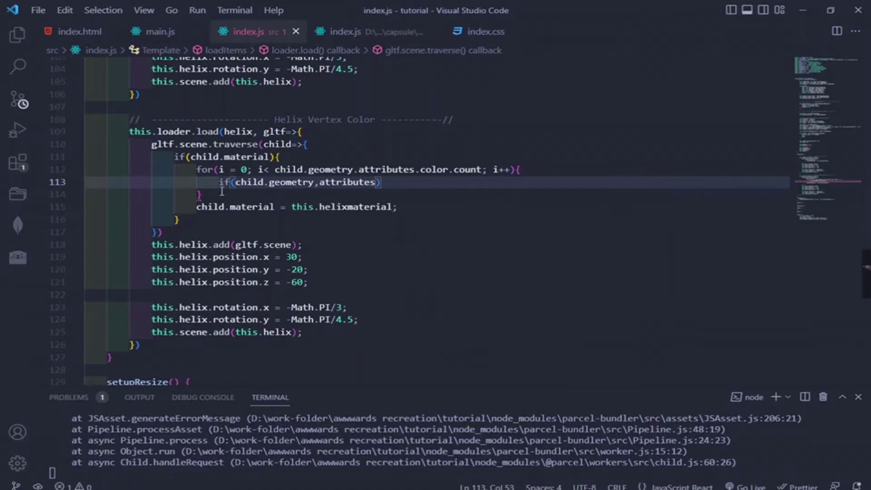
pyautogui.write('.color.')
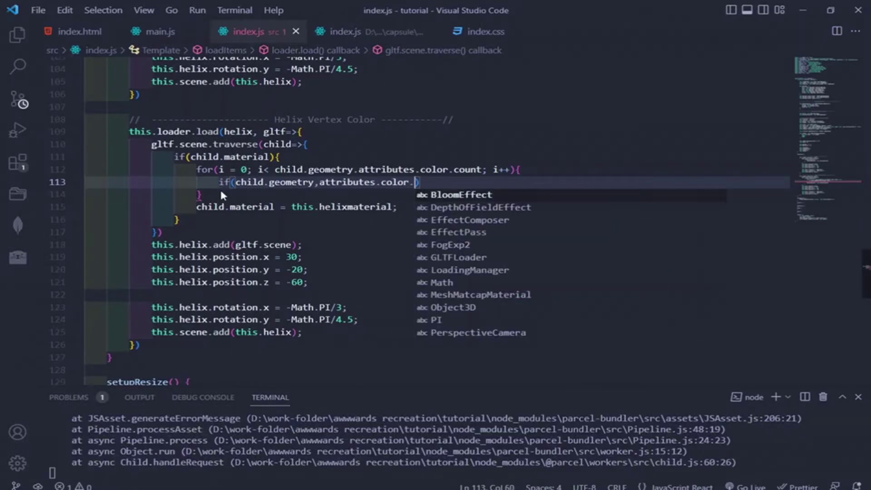
pyautogui.write('getY(')
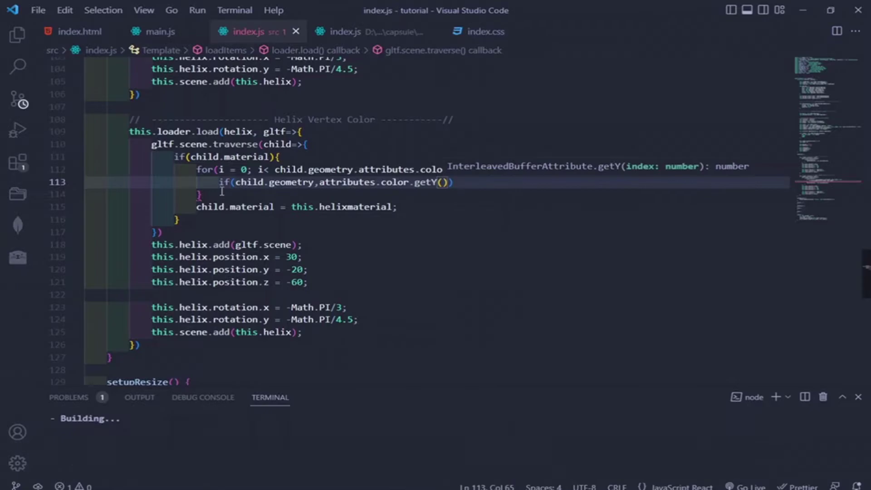
pyautogui.write('i) ')
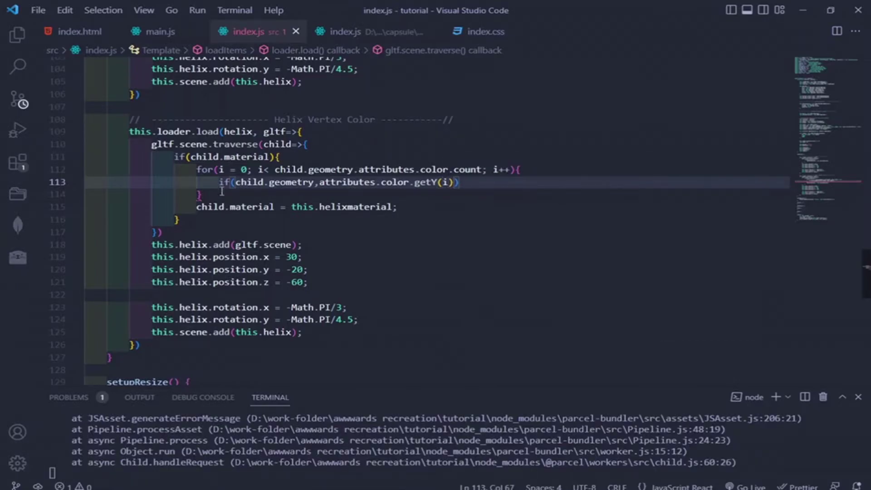
pyautogui.write('!== 1')
pyautogui.press('Return')
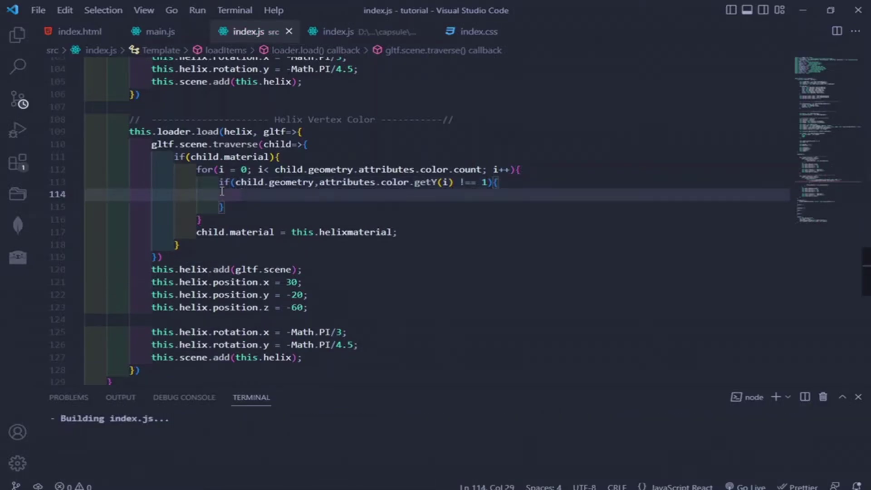
pyautogui.write('console.l')
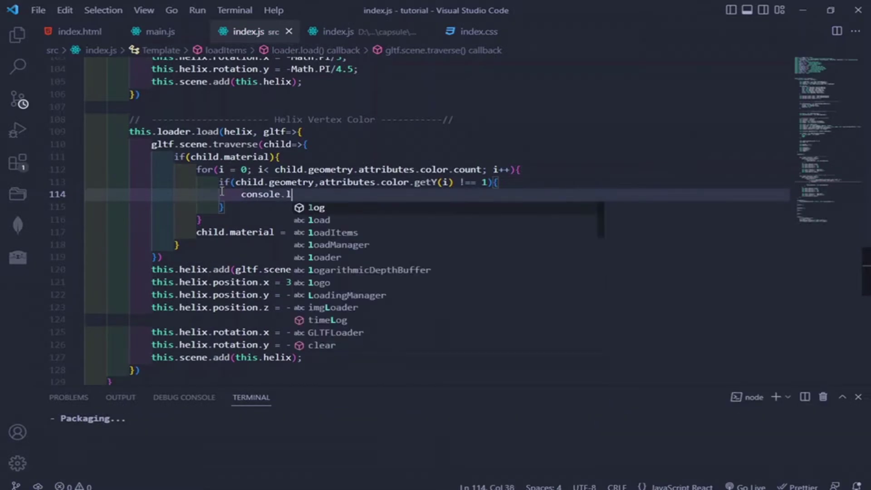
pyautogui.write("og('")
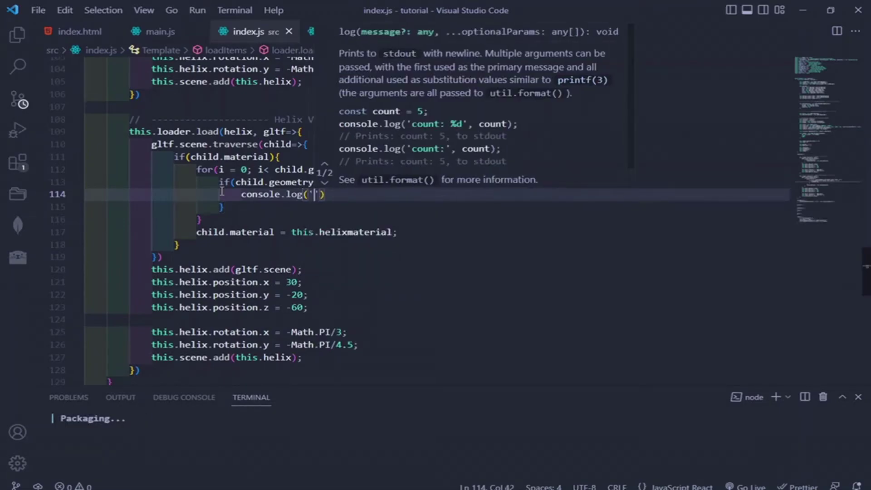
pyautogui.write('its re')
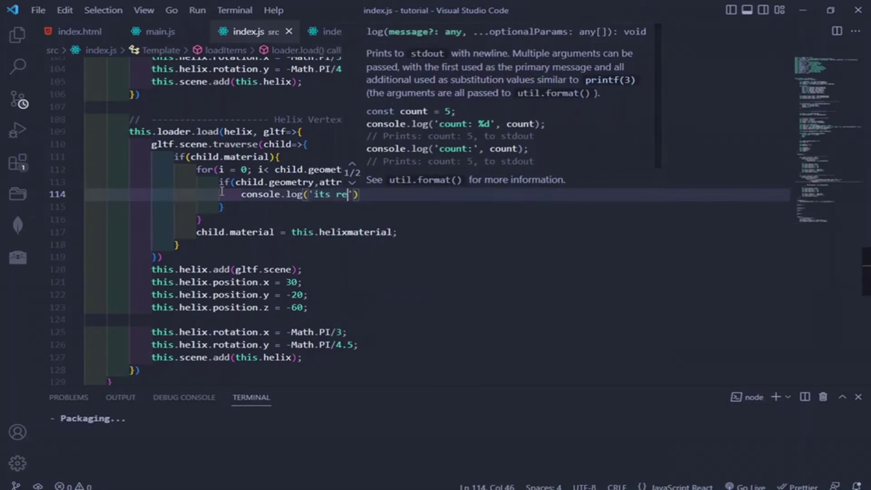
pyautogui.write("d');")
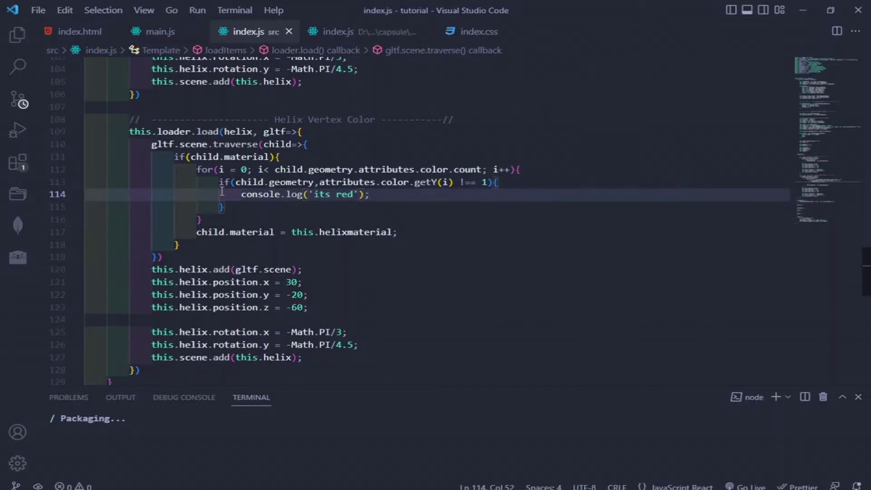
# Step: Fix the comma typo after geometry on line 113 and save
pyautogui.click(318, 182)
pyautogui.press('BackSpace')
pyautogui.write('.')
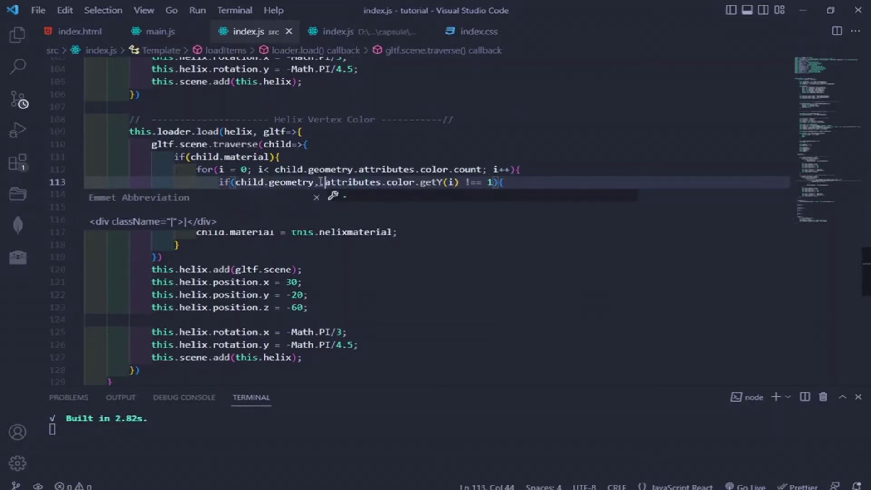
pyautogui.hotkey('ctrl', 's')
pyautogui.press('Left')
# Step: Comment out line 105 so the original helix isn't added, and save
pyautogui.click(329, 356)
pyautogui.scroll(3, 330, 222)
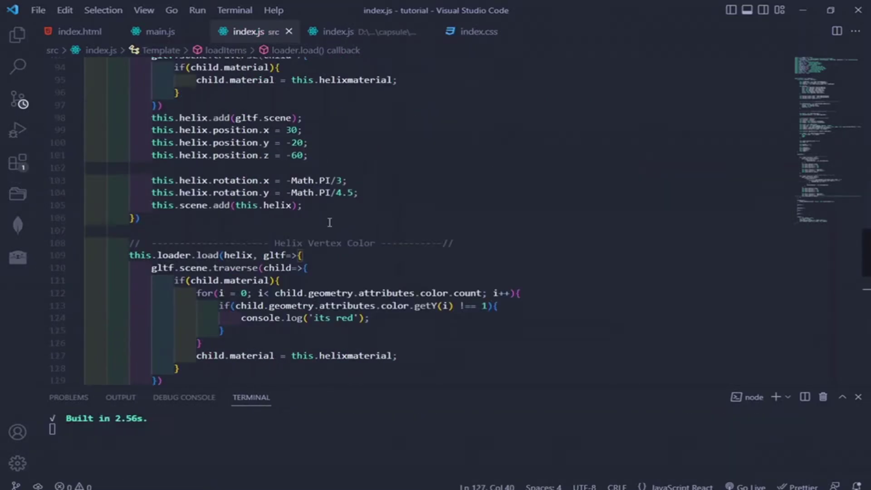
pyautogui.click(332, 206)
pyautogui.hotkey('ctrl', '/')
pyautogui.hotkey('ctrl', 's')
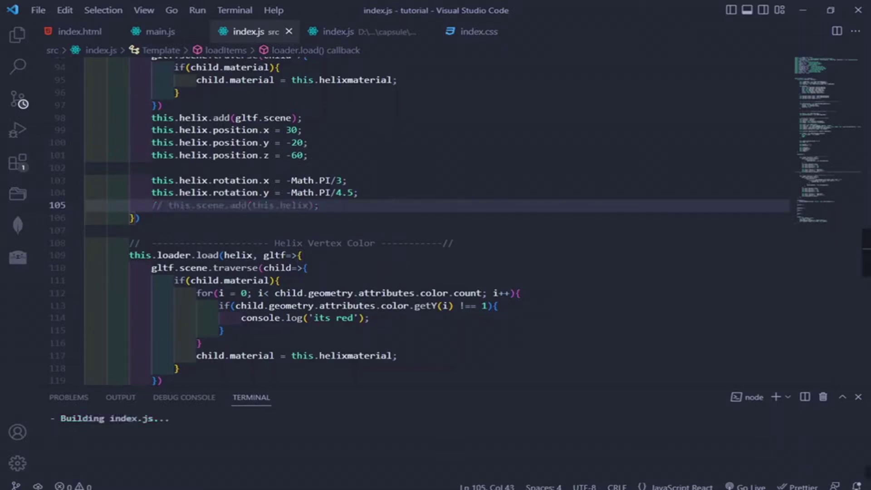
pyautogui.scroll(-1, 265, 279)
# Step: Declare the loop counter with let, save, and confirm 'its red' in Chrome's console
pyautogui.click(263, 281)
pyautogui.hotkey('ctrl', 's')
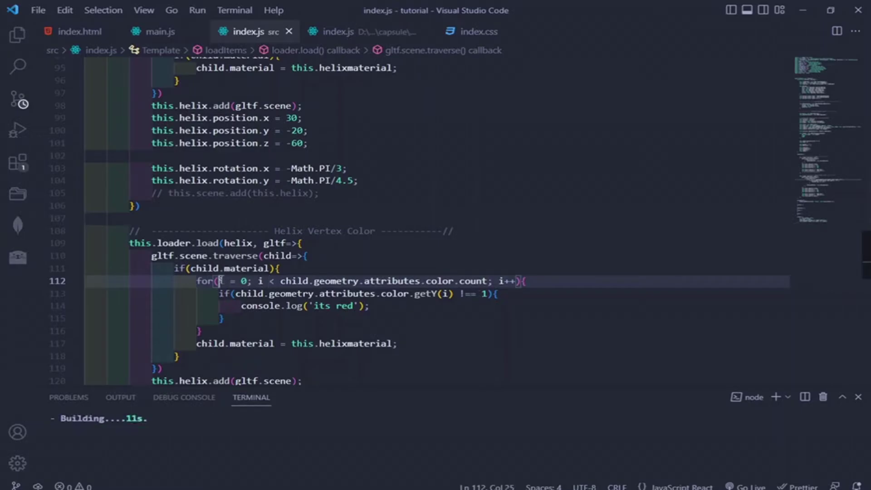
pyautogui.write('let')
pyautogui.hotkey('ctrl', 's')
pyautogui.click(469, 481)
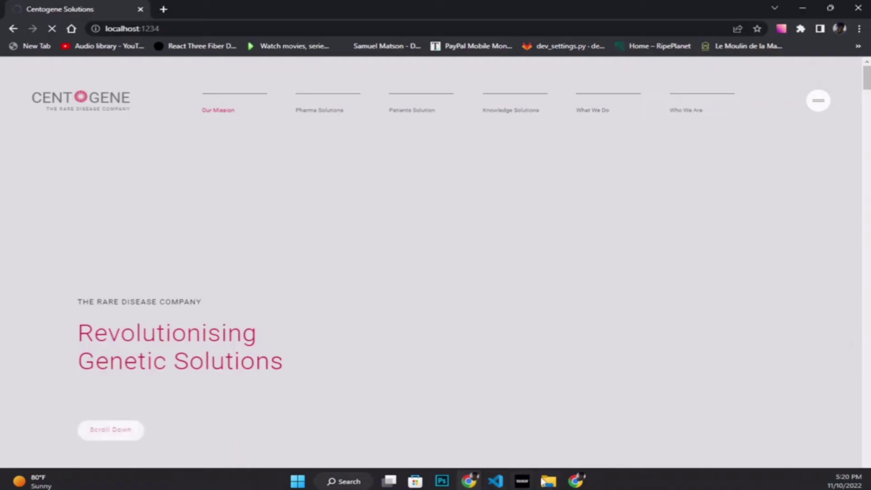
pyautogui.click(558, 415)
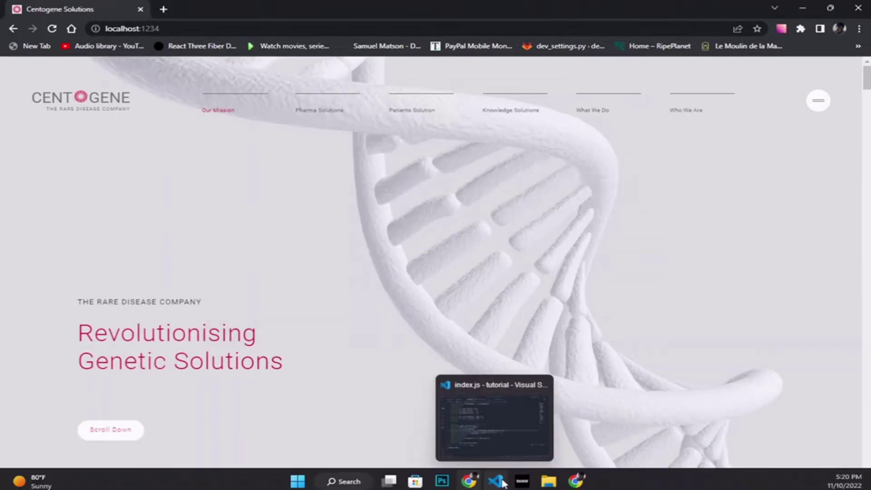
# Step: Paste child.geometry.attributes.color onto a new line after the 'its red' log
pyautogui.click(496, 435)
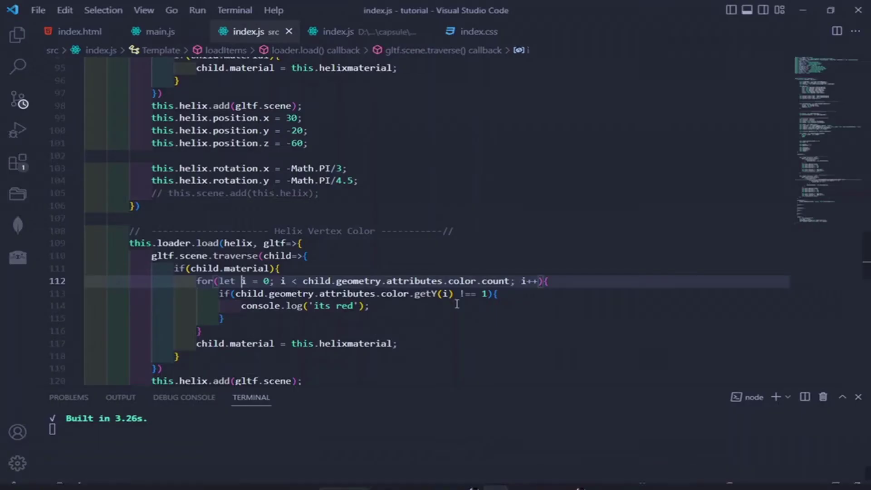
pyautogui.moveTo(235, 293)
pyautogui.mouseDown()
pyautogui.moveTo(381, 304)
pyautogui.moveTo(438, 294)
pyautogui.mouseUp()
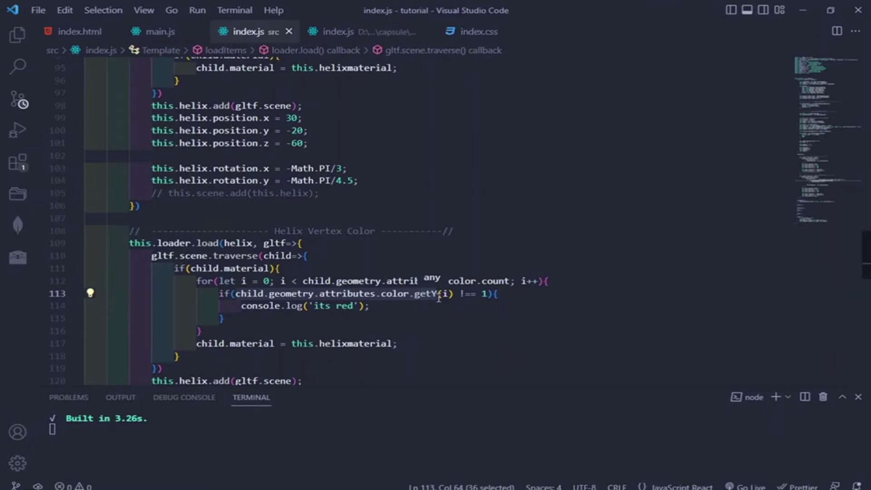
pyautogui.click(408, 308)
pyautogui.press('Return')
pyautogui.hotkey('ctrl', 's')
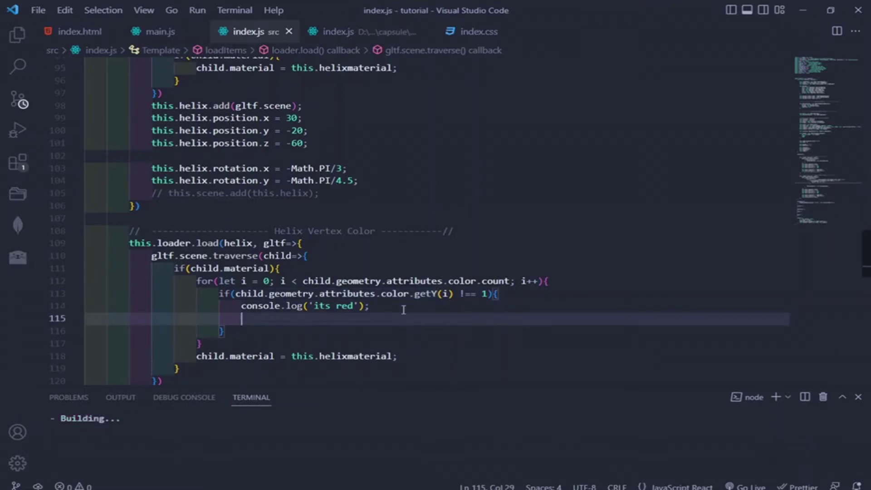
pyautogui.write('child.geometry.attributes.color.getY')
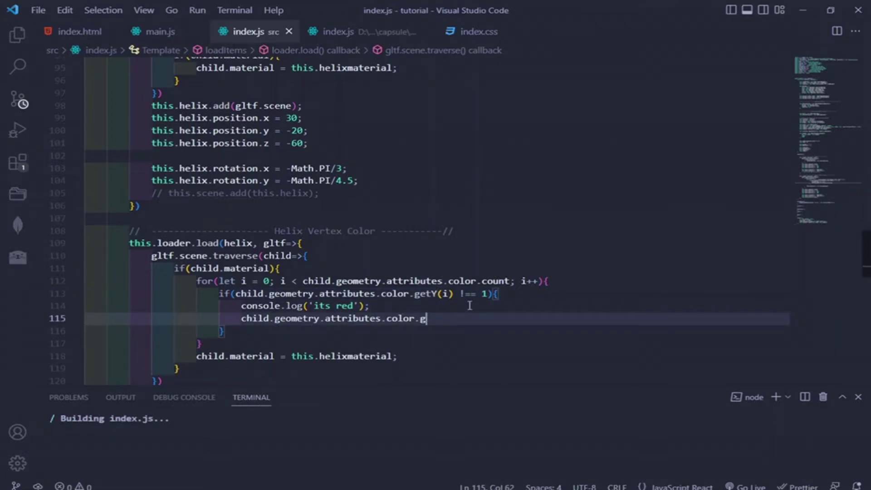
pyautogui.write('setX')
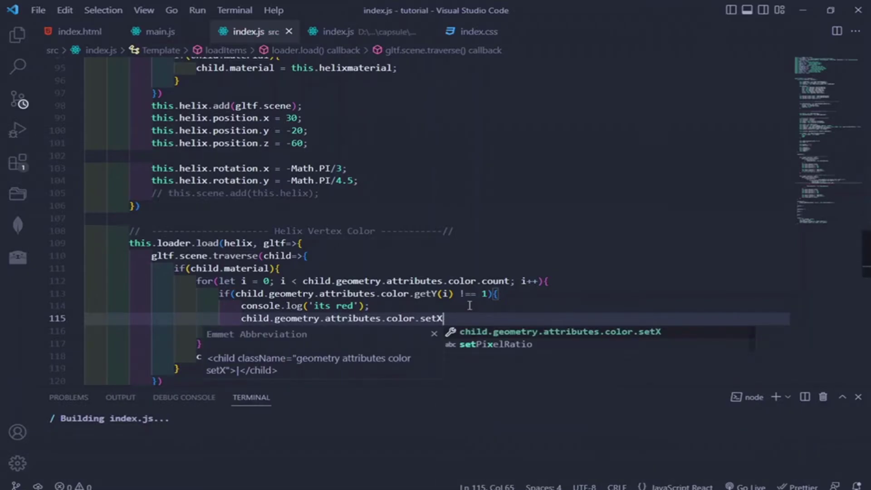
pyautogui.write('YZ')
pyautogui.write('(i, ')
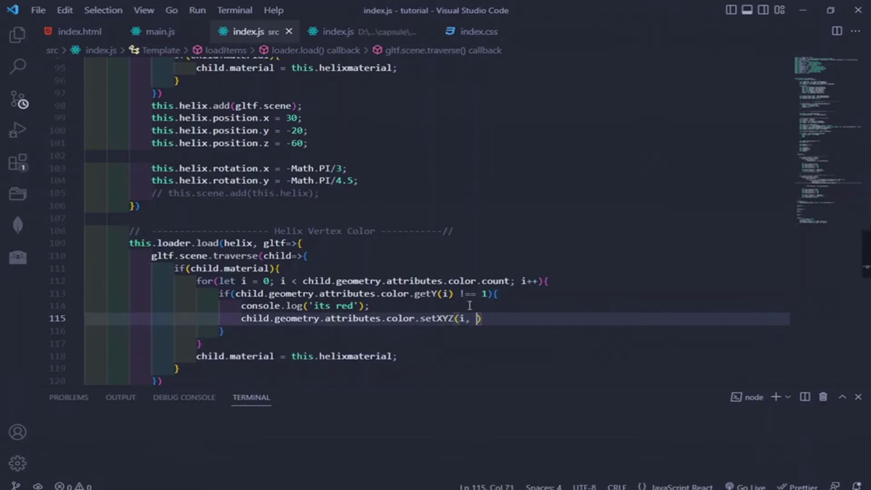
pyautogui.write('1, 1, 1')
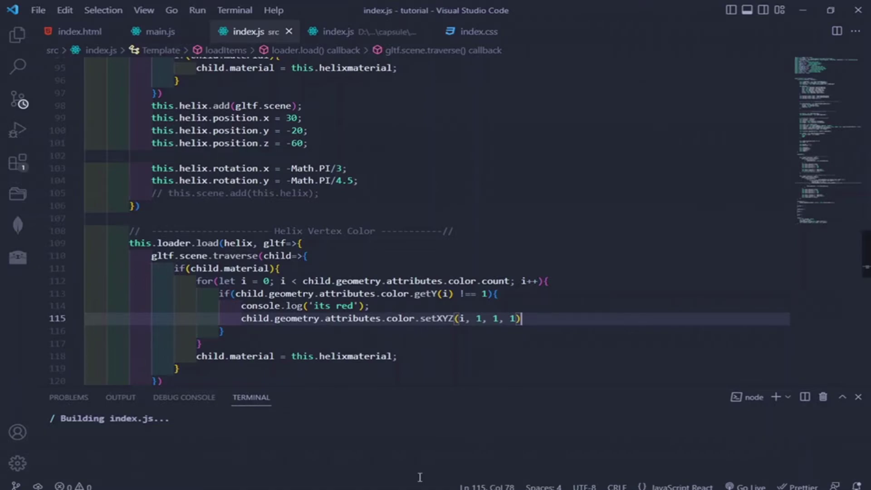
pyautogui.write(');')
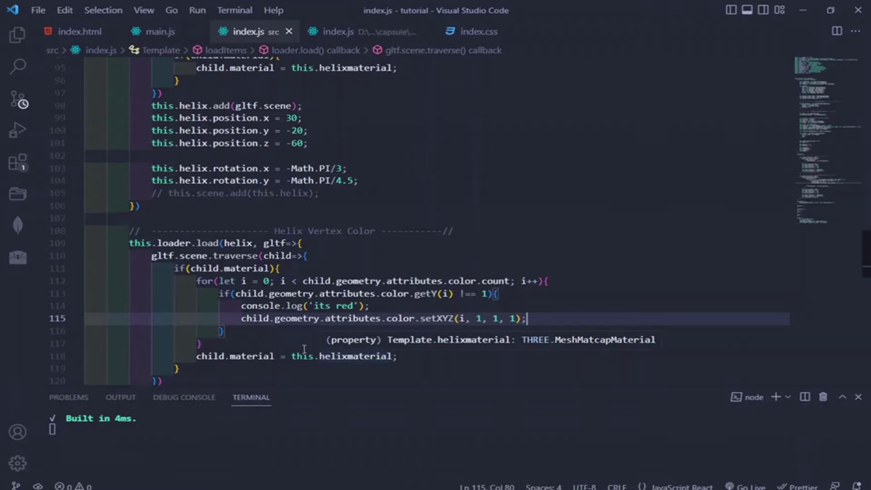
# Step: Swap helixmaterial for a matcap material without opacity 0, and paste the helixes placement code
pyautogui.moveTo(393, 356); pyautogui.dragTo(319, 356)
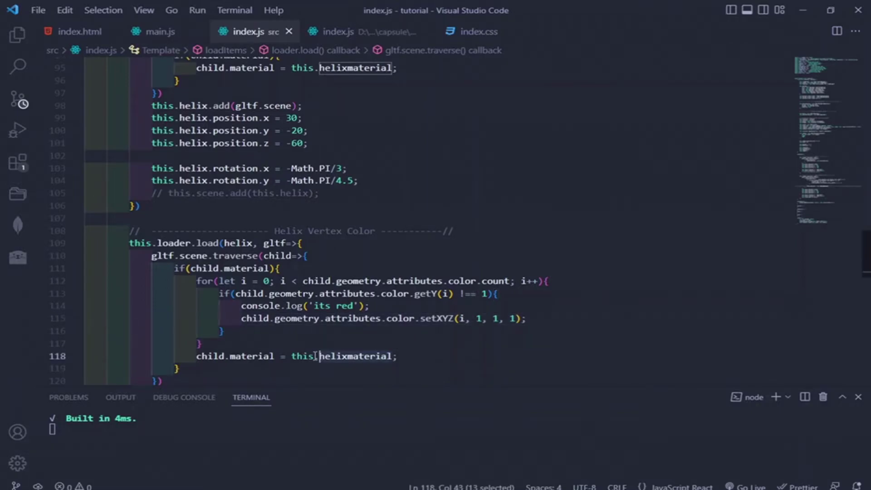
pyautogui.hotkey('ctrl', 'shift', 'Left')
pyautogui.write('new THREE.MeshMatcapMaterial({                         matcap: this.matcaps.helix,                         bumpMap: this.matcaps.normal,                         bumpScale: 0.15,                         vertexColors: true,                         transparent: true,                         opacity: 0,                     })')
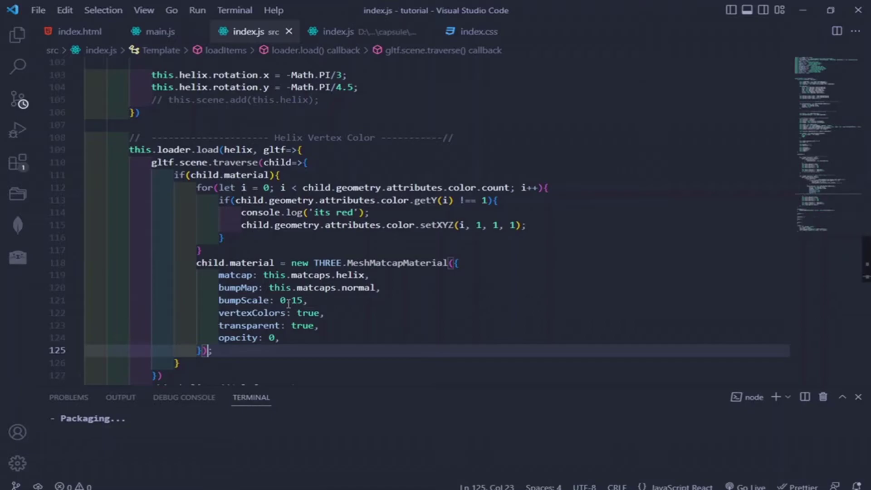
pyautogui.hotkey('ctrl', 'z')
pyautogui.scroll(-2, 398, 306)
pyautogui.scroll(-1, 388, 320)
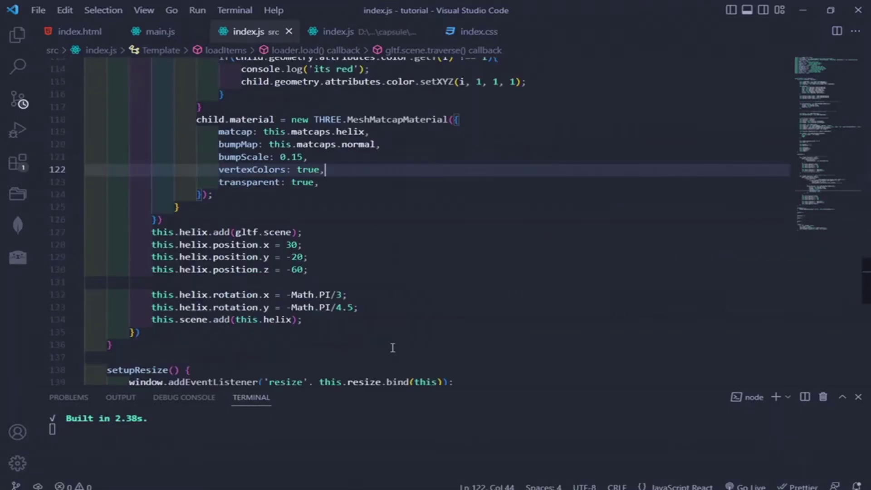
pyautogui.scroll(-1, 371, 336)
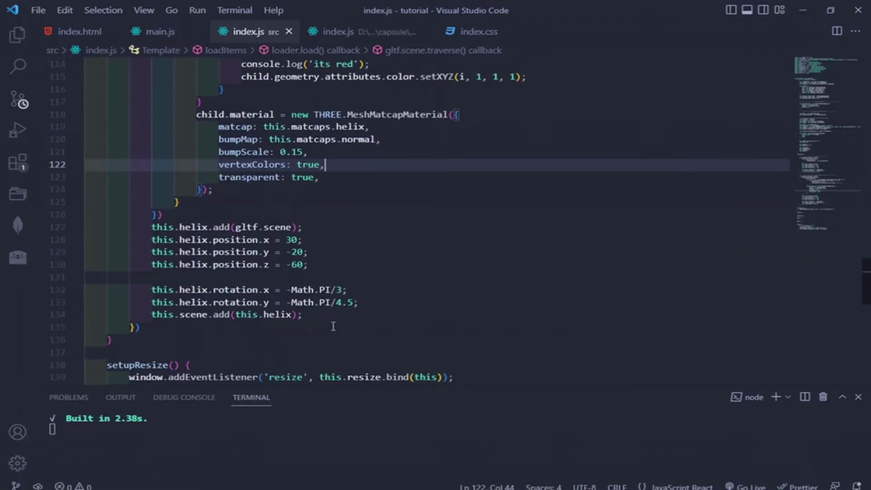
pyautogui.moveTo(333, 326); pyautogui.dragTo(89, 227)
pyautogui.write('this.helixes.add(gltf.scene);             this.helixes.position.z -=45             // this.helixes.position.y -=10             this.helixes.position.x = 20             this.helixes.rotation.x = -Math.PI/2.7             this.helixes.rotation.y = -Math.PI/5             this.scene.add(this.helixes);')
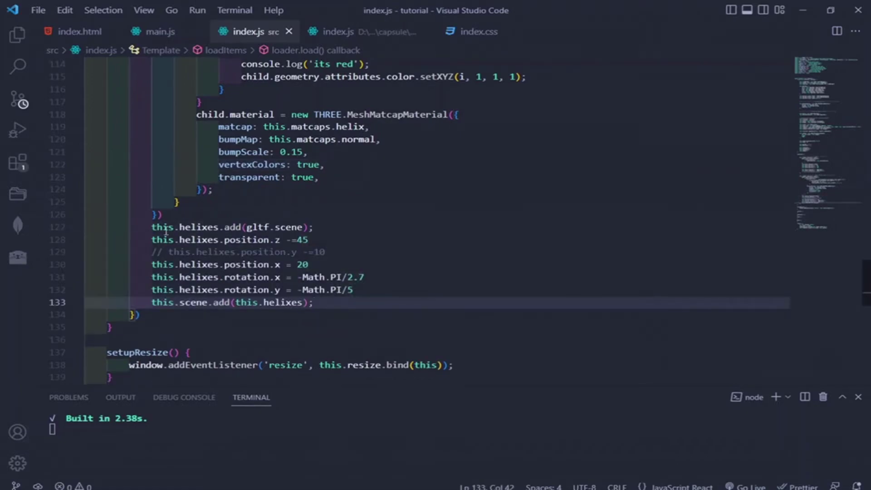
# Step: Rename all helixes references to helixVertexColor, then view the white helix in Chrome
pyautogui.doubleClick(198, 228)
pyautogui.hotkey('ctrl', 'd')
pyautogui.hotkey('ctrl', 'd')
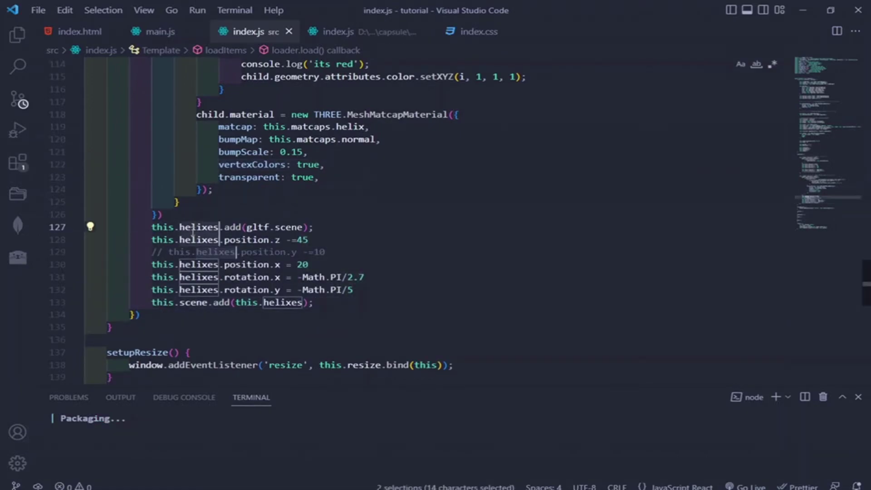
pyautogui.hotkey('ctrl', 'd')
pyautogui.hotkey('ctrl', 'd')
pyautogui.hotkey('ctrl', 'd')
pyautogui.hotkey('ctrl', 'd')
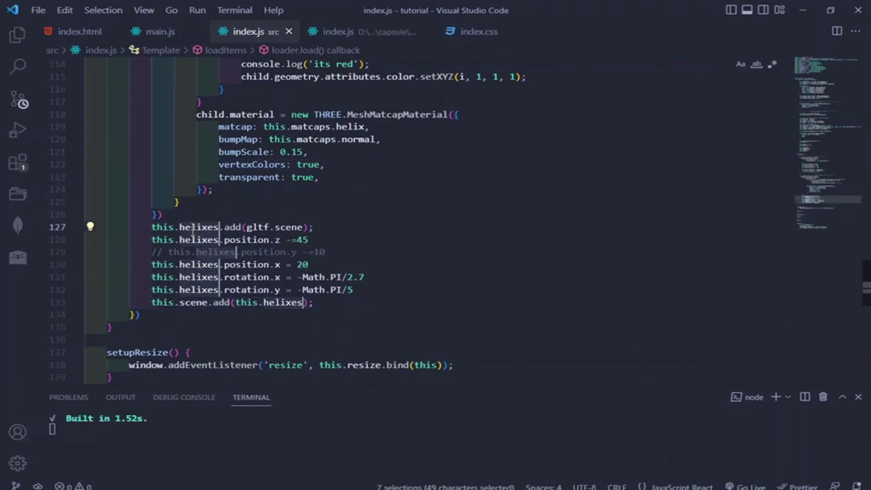
pyautogui.write('heli')
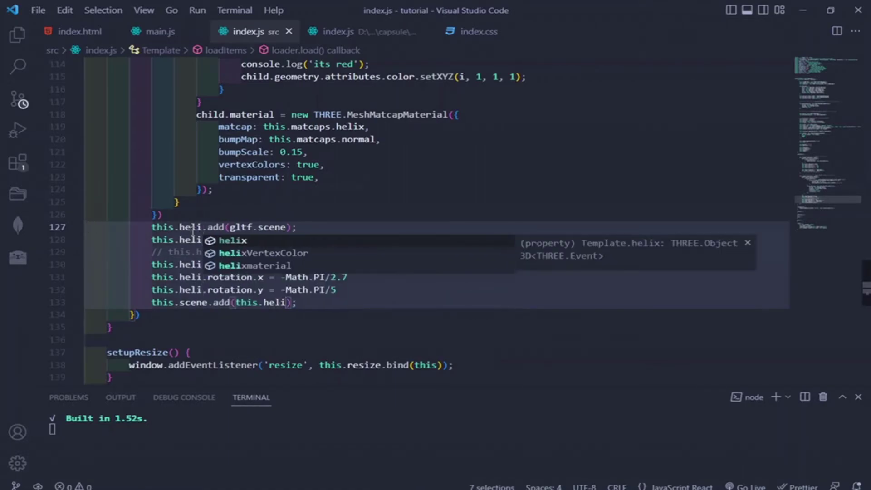
pyautogui.press('Down')
pyautogui.press('Return')
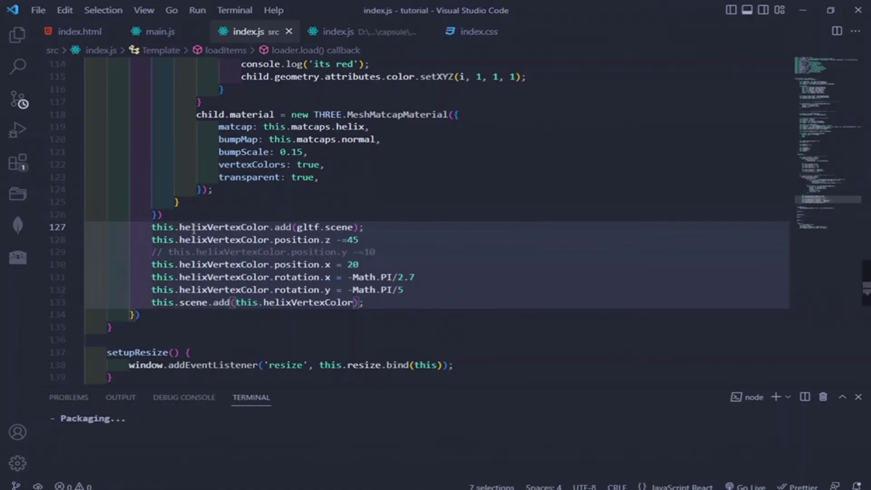
pyautogui.click(359, 239)
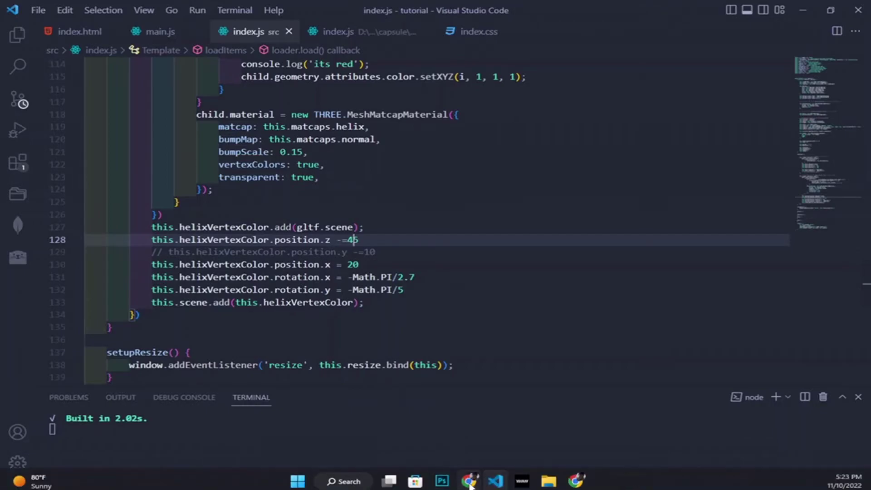
pyautogui.click(471, 482)
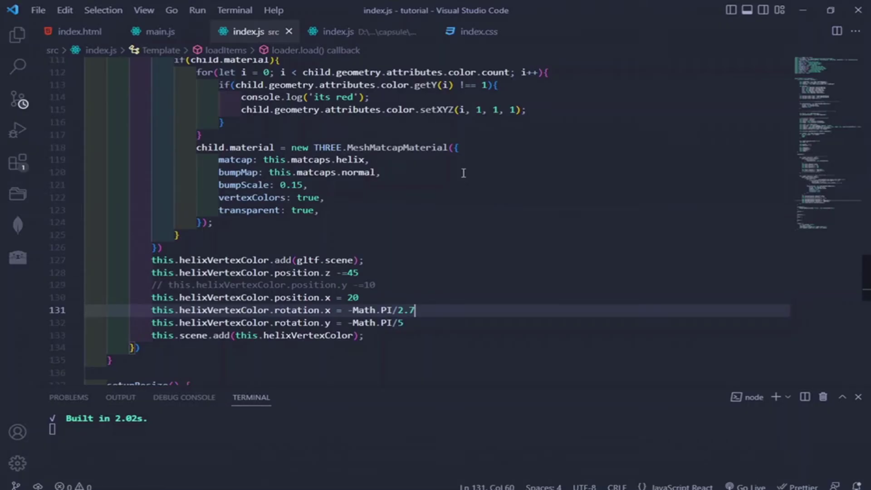
pyautogui.scroll(1, 463, 173)
# Step: Comment out the setXYZ white-recolouring line 115 and compare the red-rung helix in Chrome
pyautogui.click(533, 134)
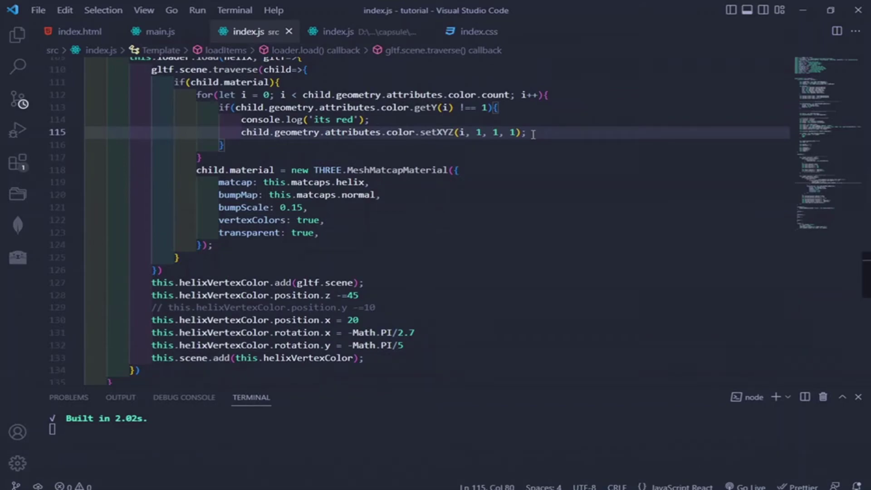
pyautogui.hotkey('ctrl', '/')
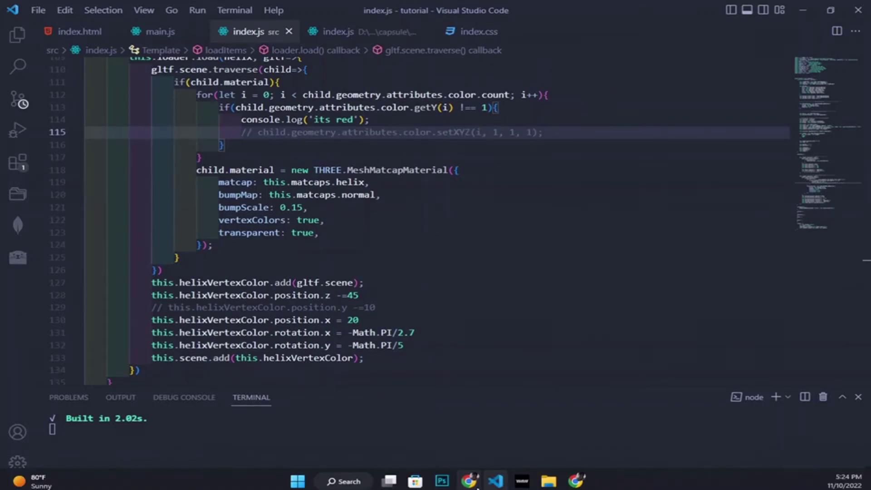
pyautogui.click(469, 481)
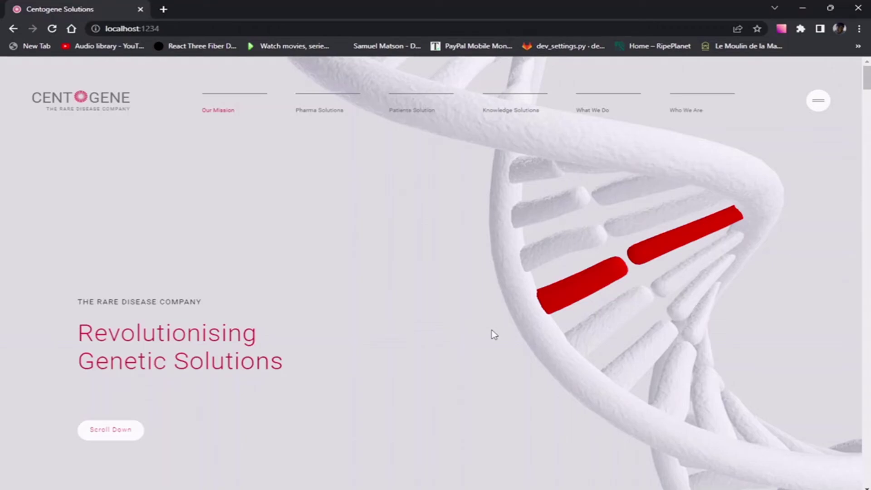
# Step: Uncomment the setXYZ recolouring line 115 and save to rebuild the site
pyautogui.click(494, 481)
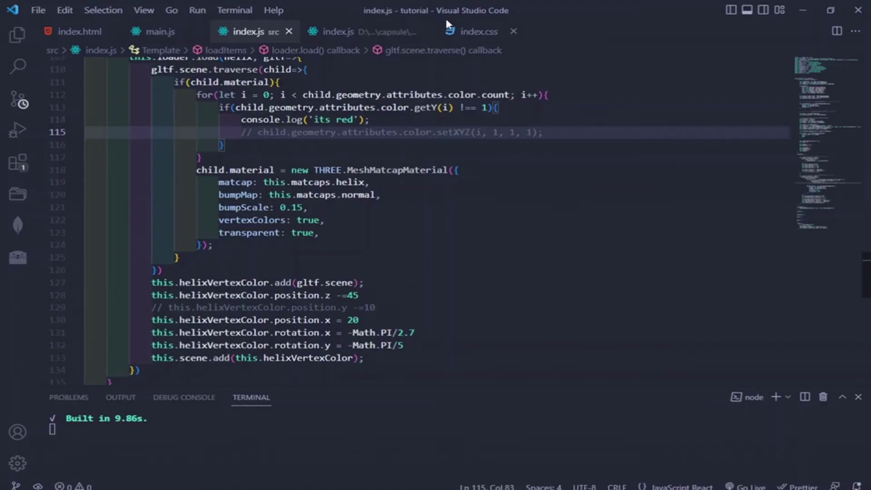
pyautogui.click(498, 133)
pyautogui.hotkey('ctrl', '/')
pyautogui.press('End')
pyautogui.hotkey('ctrl', 's')
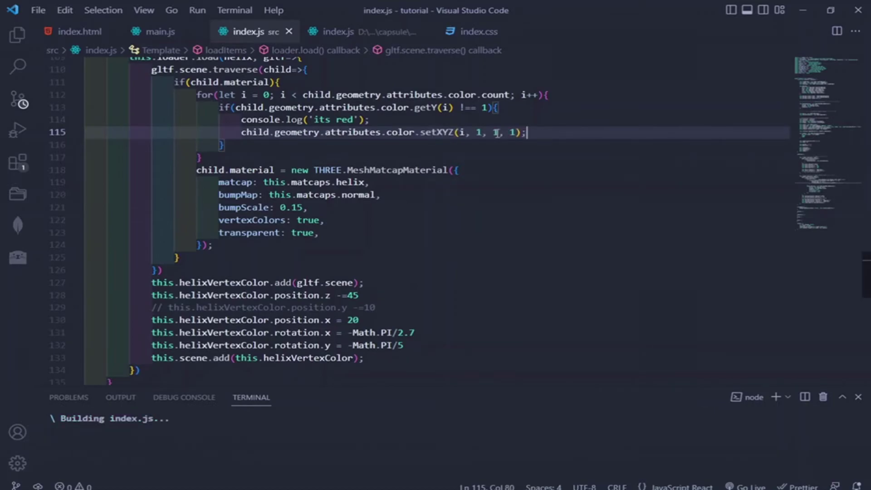
# Step: Change the setXYZ colour arguments from 1 to 5 and check the rungs in the browser
pyautogui.press('Left')
pyautogui.press('Left')
pyautogui.press('Left')
pyautogui.press('BackSpace')
pyautogui.write('5')
pyautogui.click(497, 133)
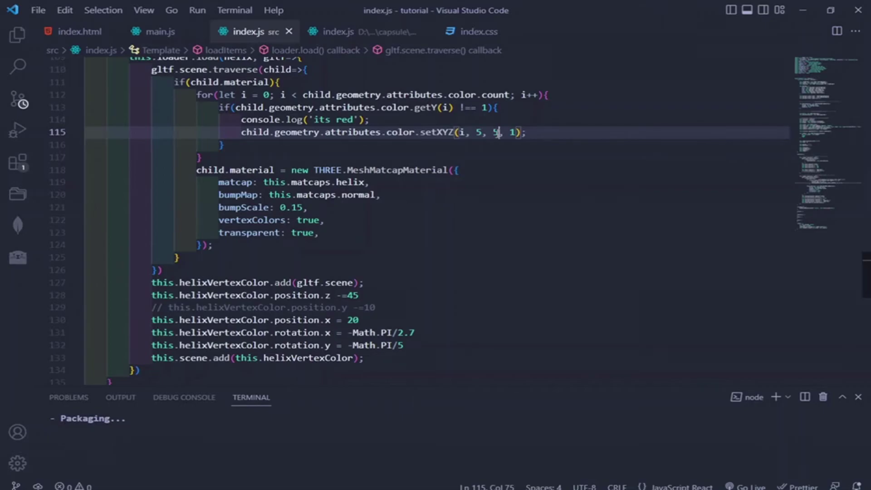
pyautogui.press('Right')
pyautogui.press('Right')
pyautogui.press('Right')
pyautogui.press('BackSpace')
pyautogui.write('5')
pyautogui.hotkey('alt', 'Tab')
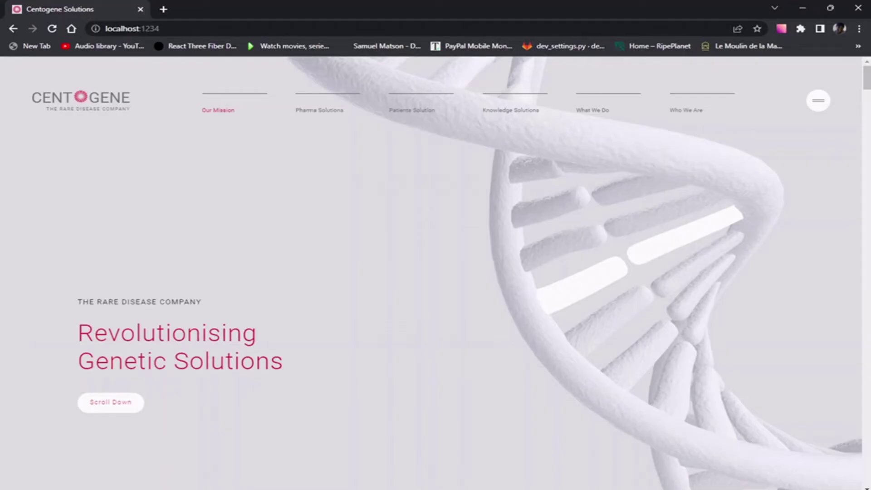
pyautogui.hotkey('alt', 'Tab')
# Step: Raise the setXYZ arguments to 8, 8, 8, save, and view the rebuilt helix
pyautogui.press('BackSpace')
pyautogui.write('8')
pyautogui.hotkey('ctrl', 's')
pyautogui.press('Left')
pyautogui.press('Left')
pyautogui.press('Left')
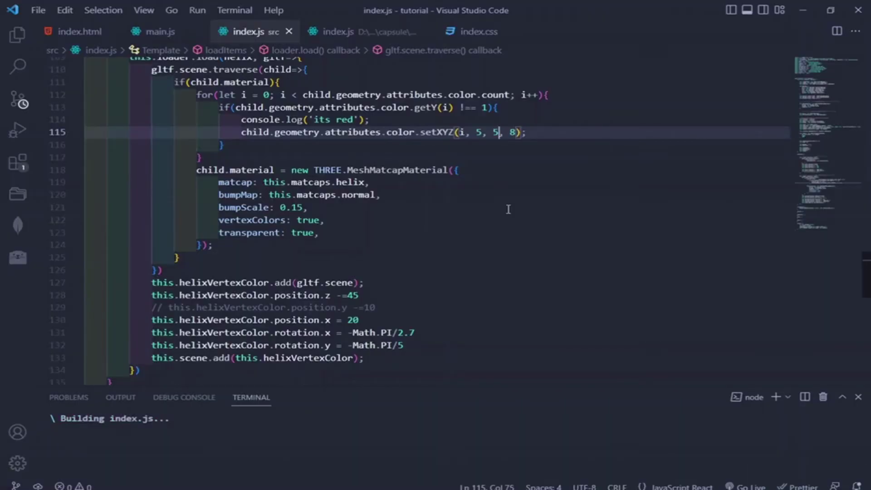
pyautogui.press('BackSpace')
pyautogui.write('8')
pyautogui.press('Left')
pyautogui.press('Left')
pyautogui.press('Left')
pyautogui.press('BackSpace')
pyautogui.write('8')
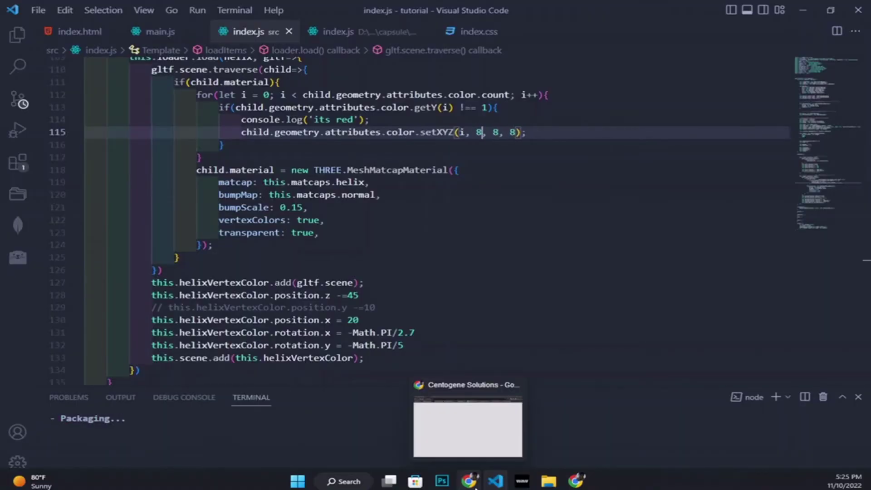
pyautogui.click(475, 478)
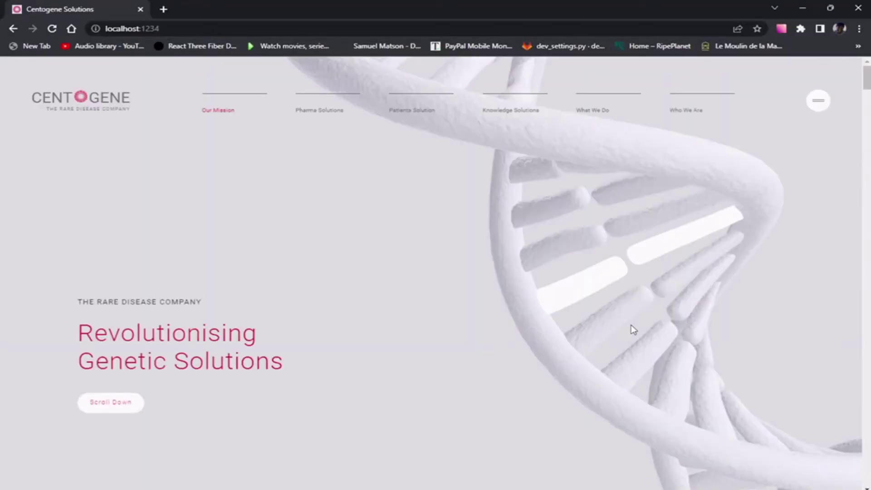
pyautogui.scroll(-1, 353, 329)
pyautogui.scroll(-5, 351, 327)
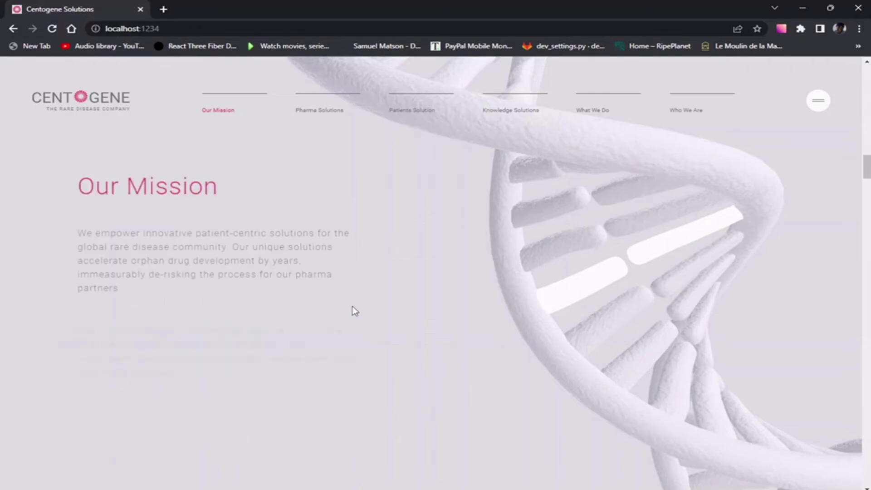
pyautogui.scroll(-2, 355, 305)
pyautogui.scroll(-2, 354, 304)
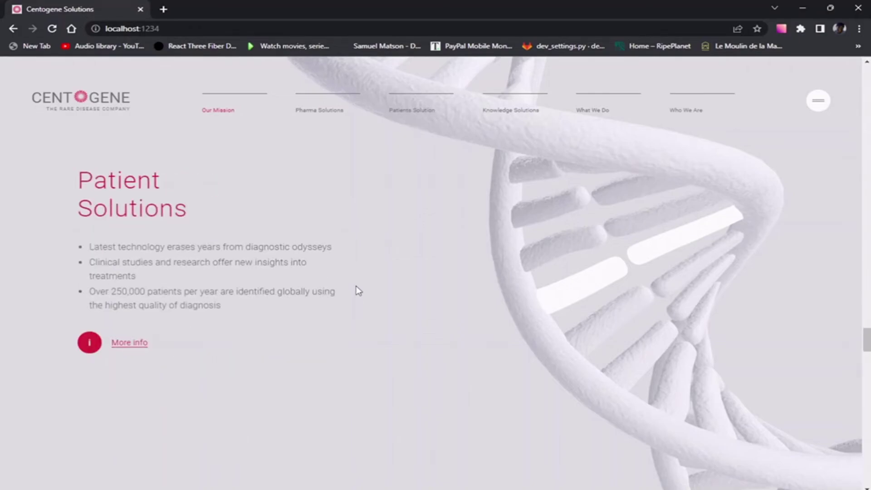
pyautogui.scroll(-3, 355, 290)
pyautogui.scroll(-2, 360, 276)
pyautogui.scroll(-2, 360, 276)
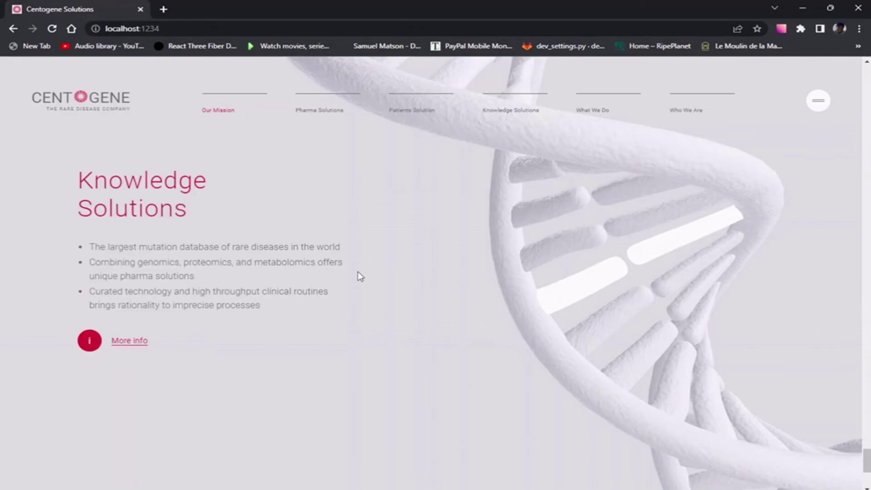
pyautogui.scroll(2, 360, 276)
pyautogui.scroll(2, 360, 279)
pyautogui.scroll(2, 360, 281)
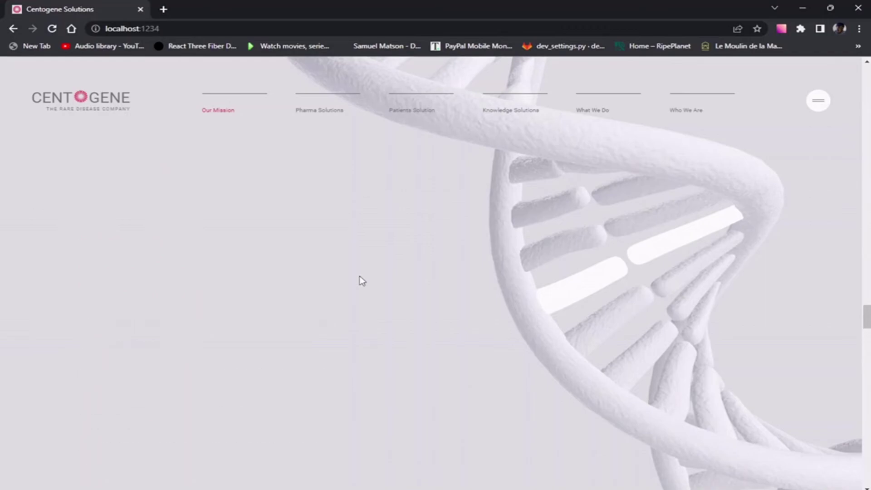
pyautogui.scroll(2, 361, 283)
pyautogui.scroll(2, 362, 285)
pyautogui.scroll(2, 363, 285)
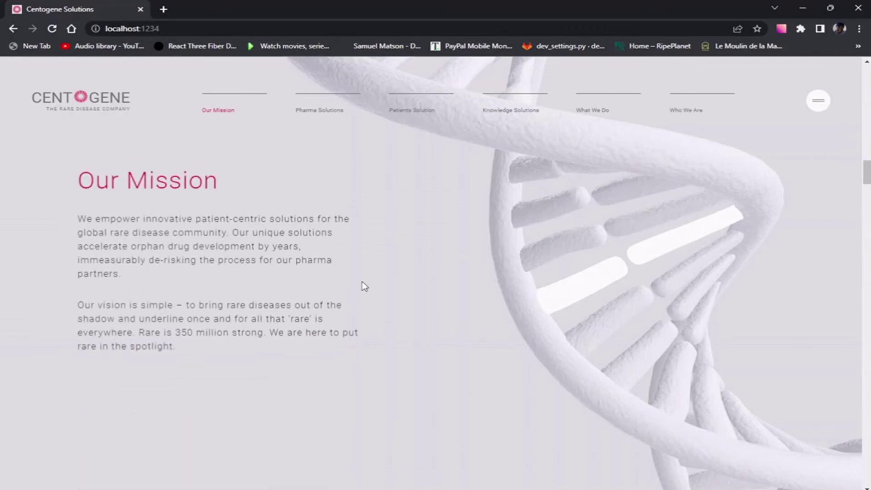
pyautogui.scroll(2, 363, 284)
pyautogui.scroll(2, 363, 285)
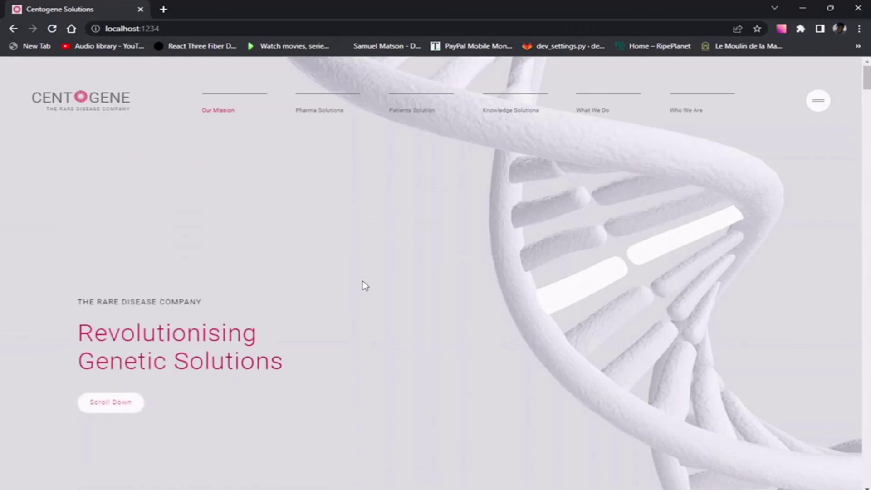
pyautogui.scroll(-2, 363, 281)
pyautogui.scroll(-2, 483, 274)
pyautogui.scroll(-2, 413, 320)
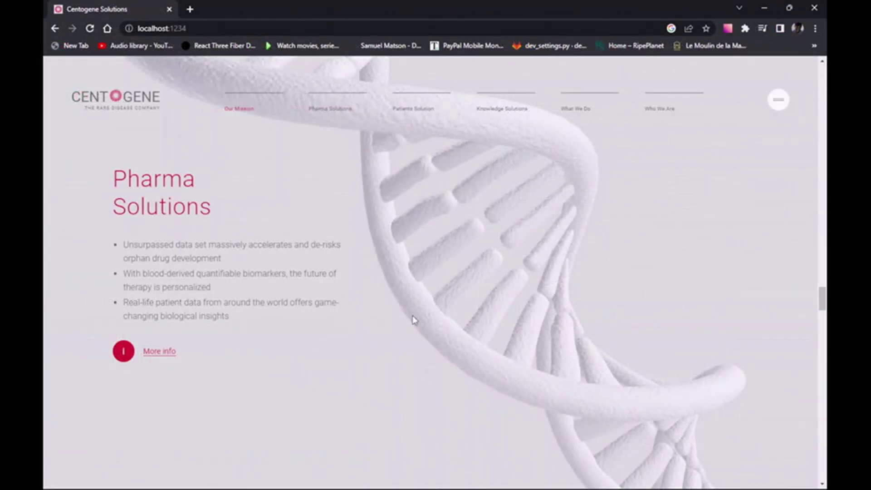
pyautogui.scroll(-2, 413, 320)
pyautogui.scroll(-2, 412, 320)
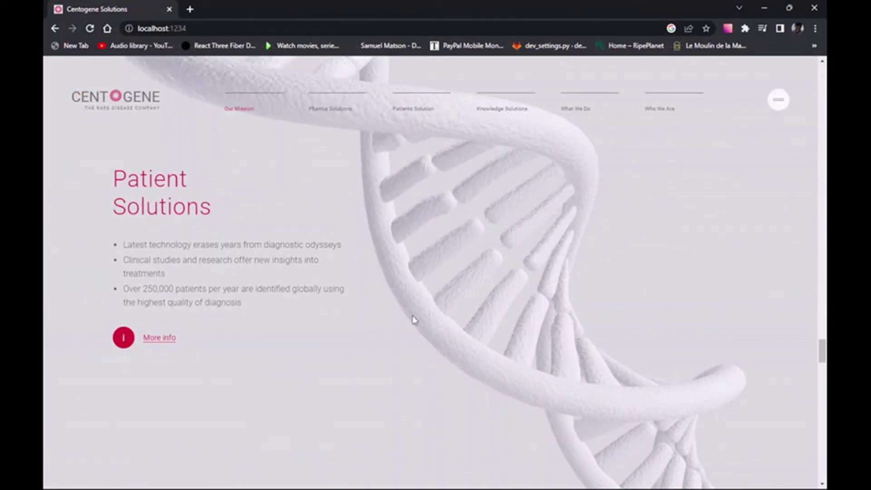
pyautogui.scroll(-2, 412, 320)
pyautogui.scroll(-2, 412, 320)
pyautogui.scroll(-2, 413, 315)
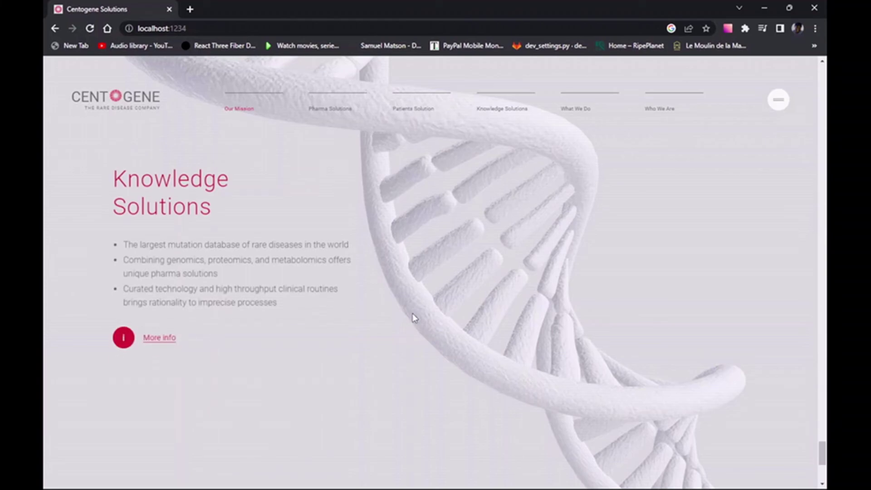
pyautogui.scroll(-2, 413, 317)
pyautogui.scroll(-2, 412, 317)
pyautogui.scroll(-2, 413, 317)
pyautogui.scroll(3, 412, 317)
pyautogui.scroll(1, 413, 317)
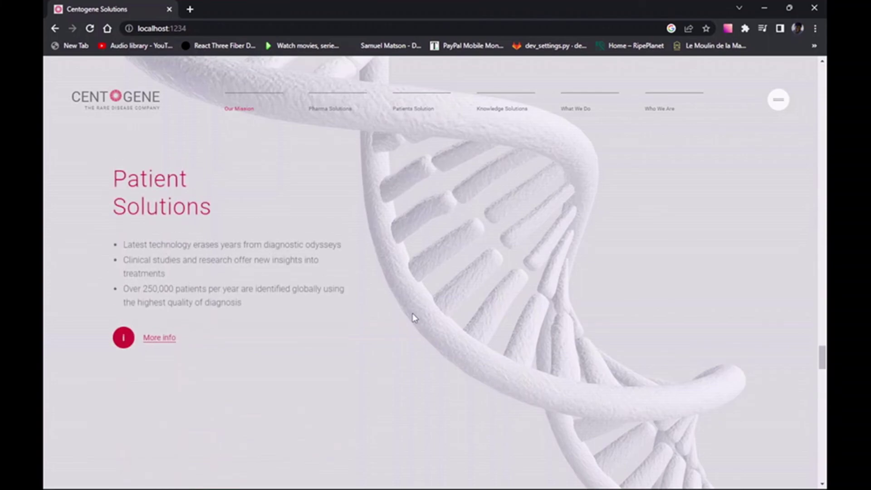
pyautogui.scroll(2, 412, 317)
pyautogui.scroll(2, 412, 317)
pyautogui.scroll(2, 413, 317)
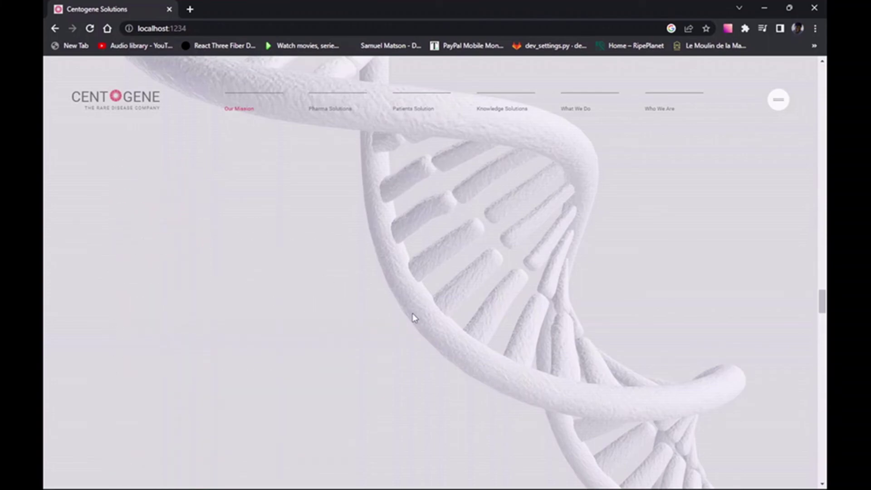
pyautogui.scroll(2, 412, 317)
pyautogui.scroll(2, 412, 317)
pyautogui.scroll(2, 413, 317)
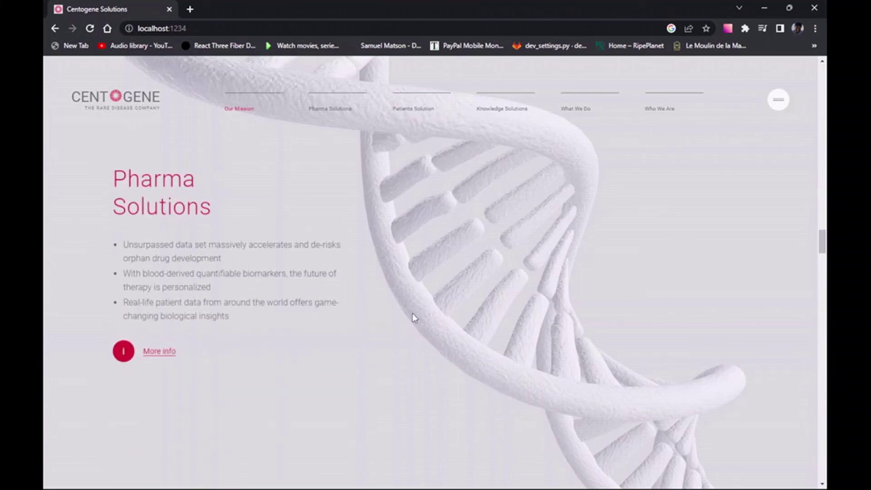
pyautogui.scroll(2, 413, 317)
pyautogui.scroll(2, 413, 317)
pyautogui.scroll(2, 413, 317)
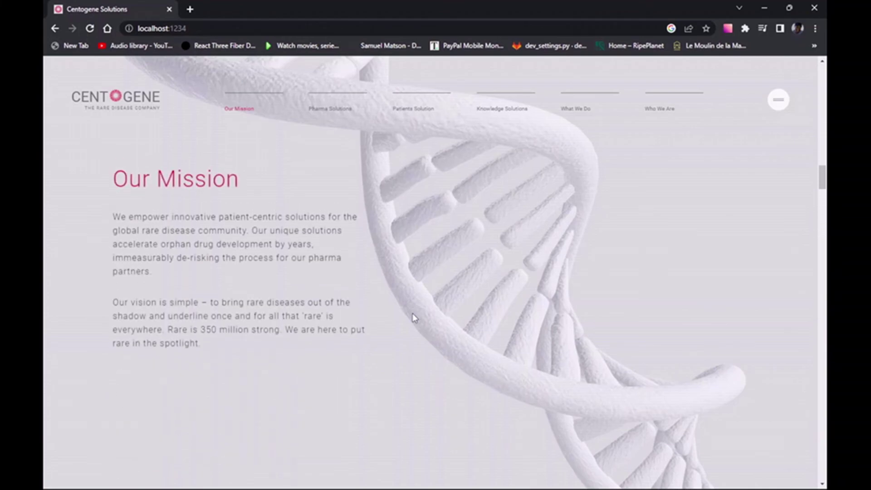
pyautogui.scroll(2, 413, 317)
pyautogui.scroll(2, 413, 317)
pyautogui.scroll(2, 412, 313)
pyautogui.scroll(2, 412, 314)
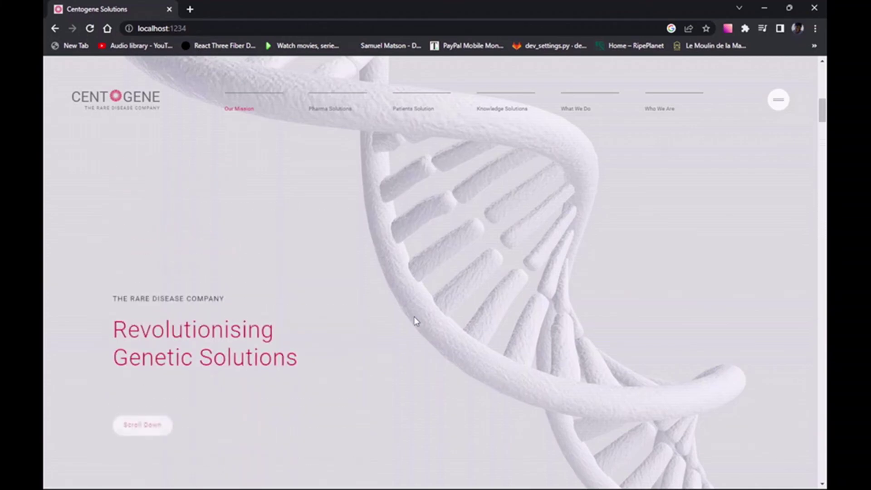
pyautogui.scroll(2, 413, 315)
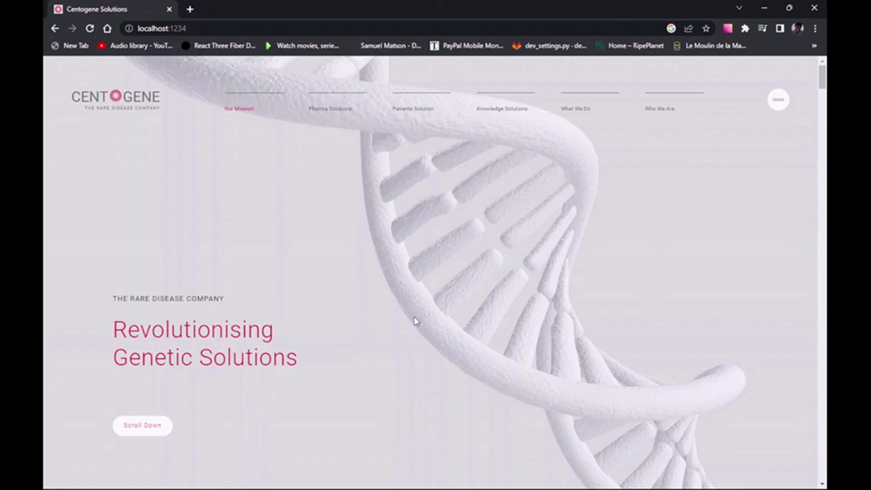